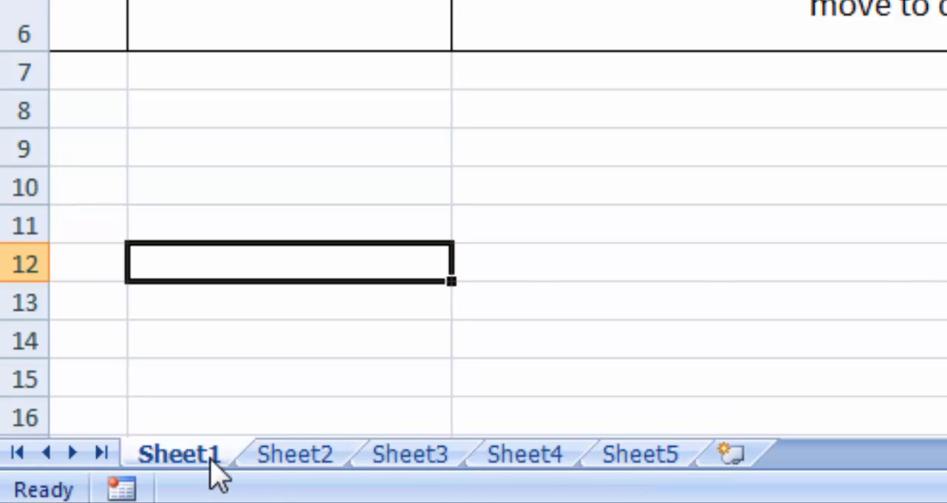
View Sheet2, return to Sheet1, and step forward one worksheet at a time until Sheet5
click(288, 458)
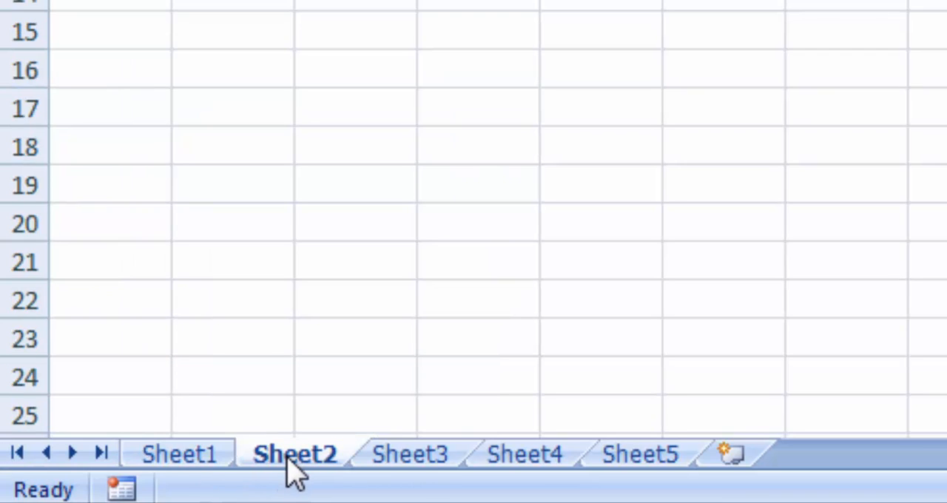
click(212, 457)
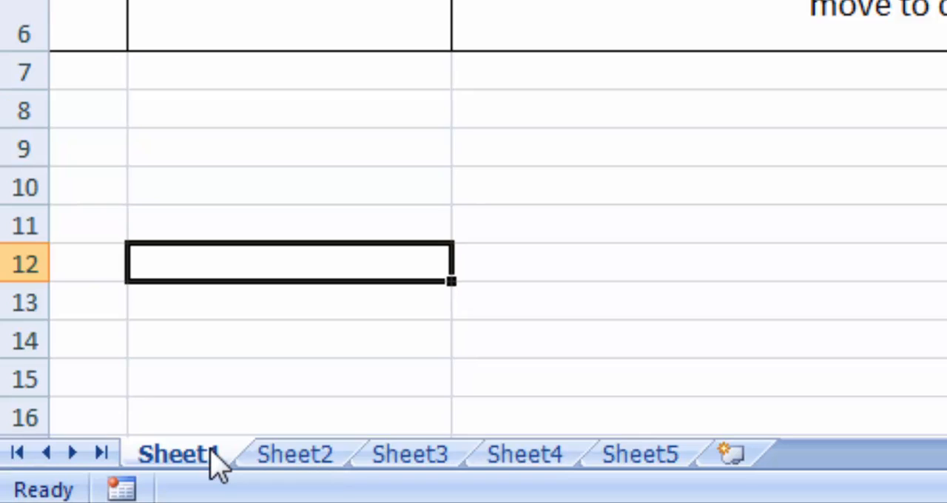
key(ctrl+Page_Down)
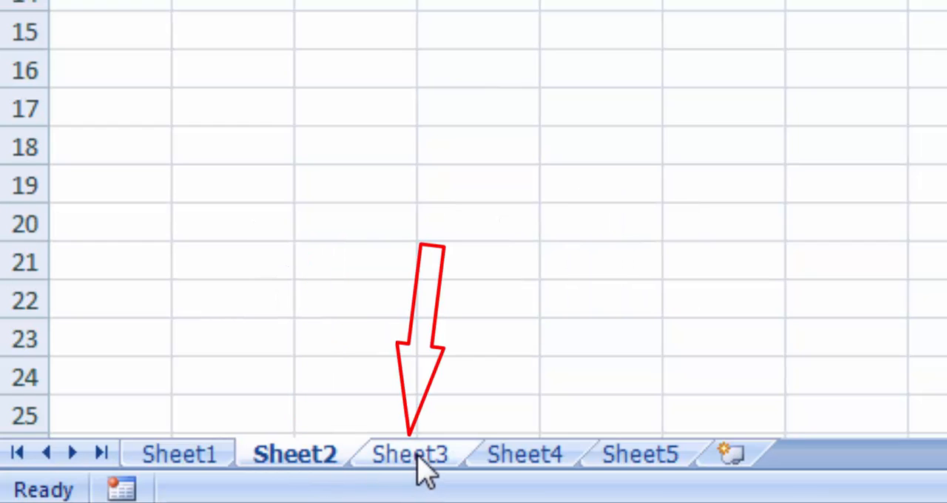
key(ctrl+Page_Down)
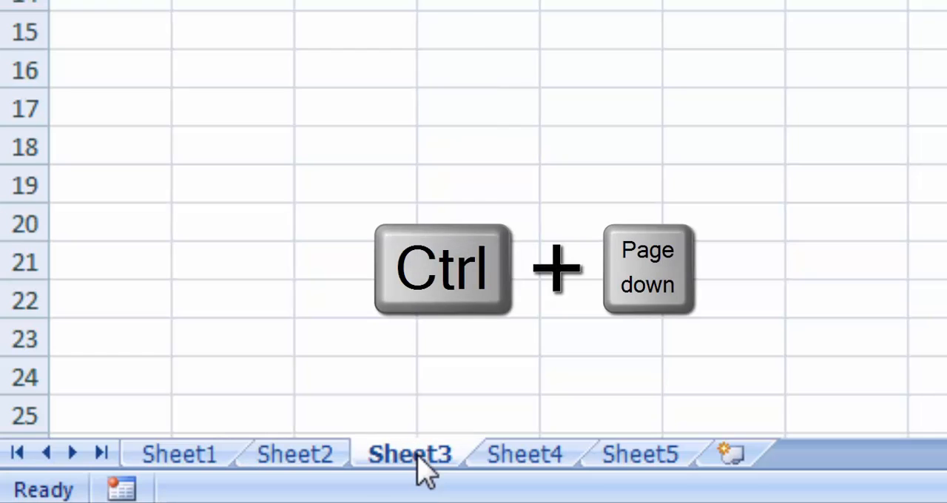
key(ctrl+Page_Down)
key(ctrl+Page_Down)
Step back through the worksheets one at a time from Sheet5 to Sheet1
key(ctrl+Page_Up)
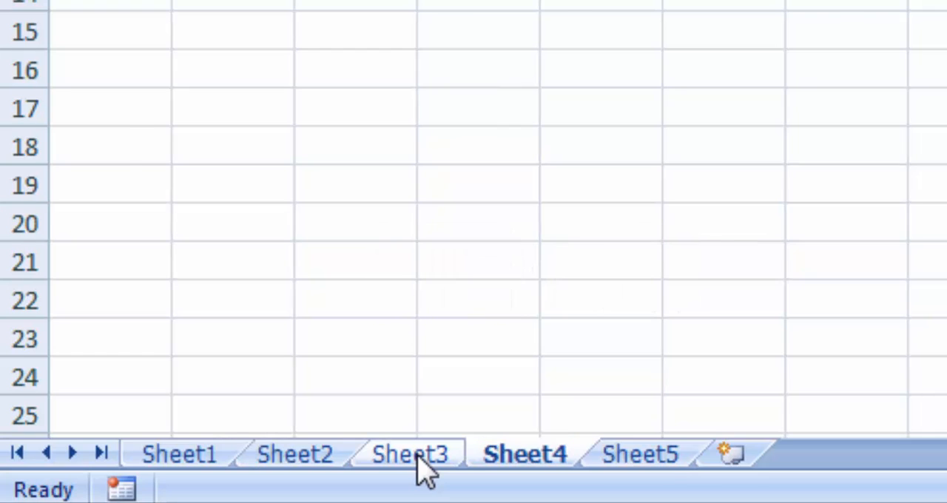
key(ctrl+Page_Up)
key(ctrl+Page_Up)
key(ctrl+Page_Up)
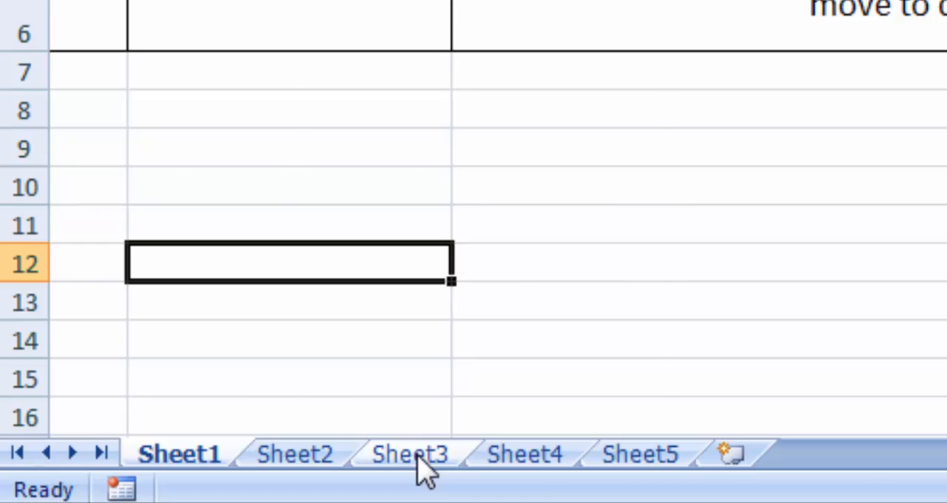
Cycle forward through the worksheets from Sheet1 to Sheet5 and back to Sheet1
key(ctrl+Page_Down)
key(ctrl+Page_Down)
key(ctrl+Page_Down)
key(ctrl+Page_Down)
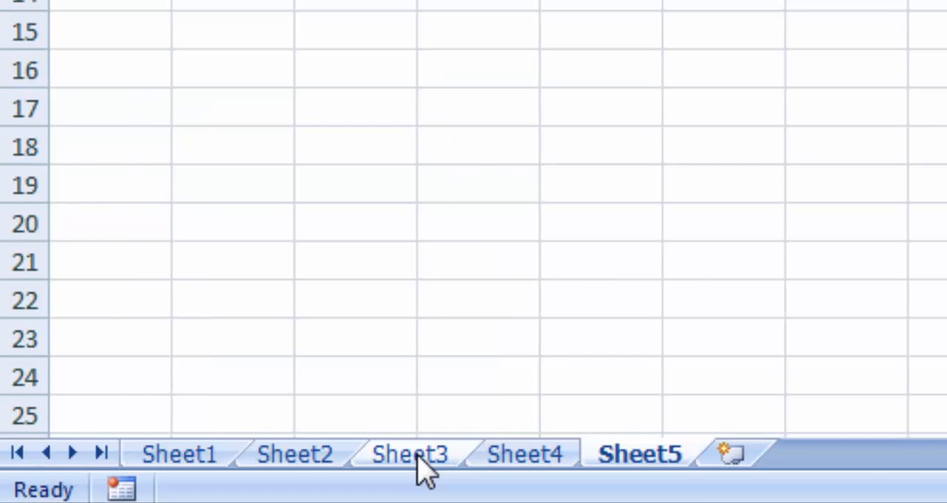
key(ctrl+Page_Up)
key(ctrl+Page_Up)
key(ctrl+Page_Up)
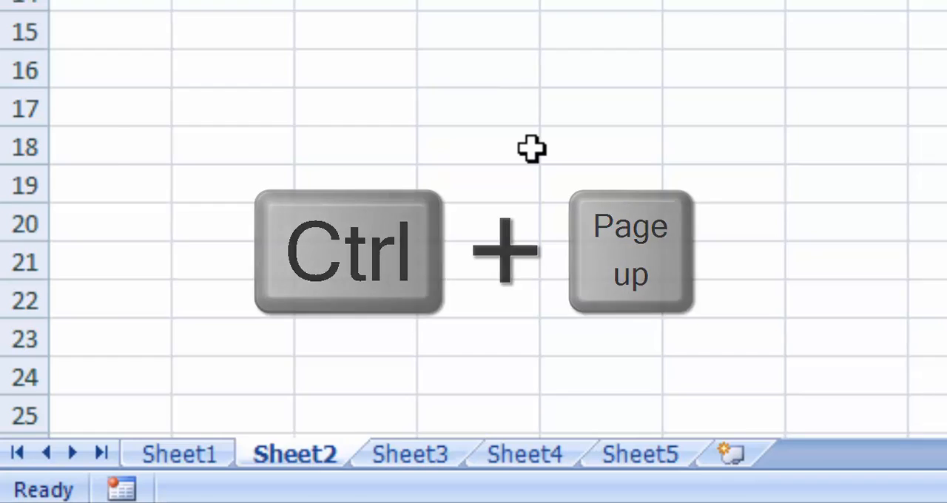
key(ctrl+Page_Up)
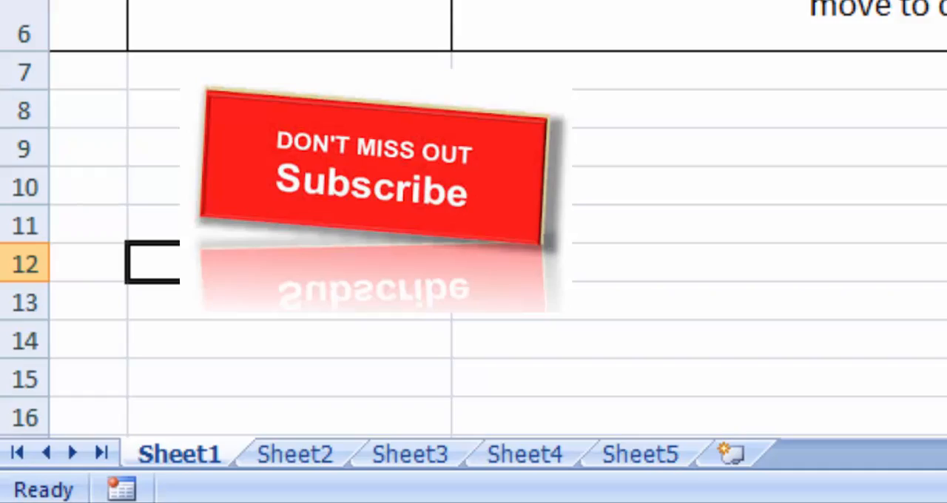
Run through all worksheets up to Sheet5 once more and return to the shortcut table on Sheet1
key(ctrl+Page_Down)
key(ctrl+Page_Down)
key(ctrl+Page_Down)
key(ctrl+Page_Down)
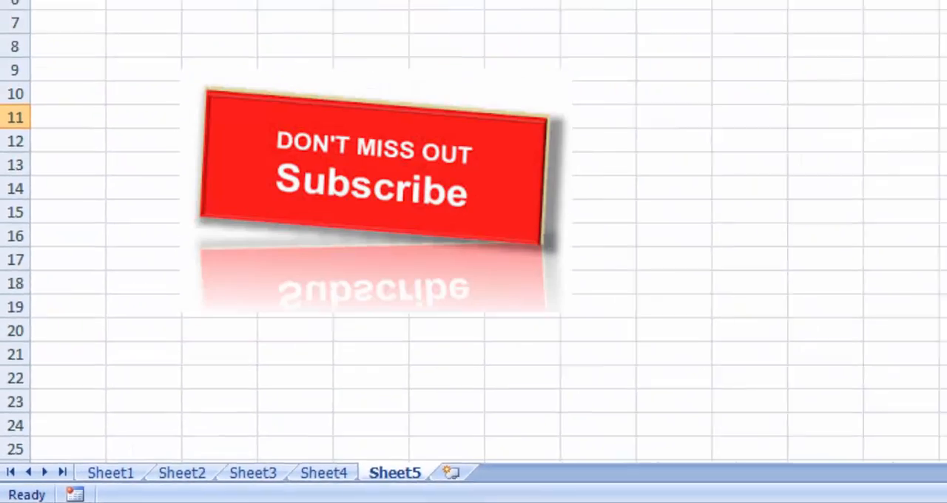
key(ctrl+Page_Up)
key(ctrl+Page_Up)
key(ctrl+Page_Up)
key(ctrl+Page_Up)
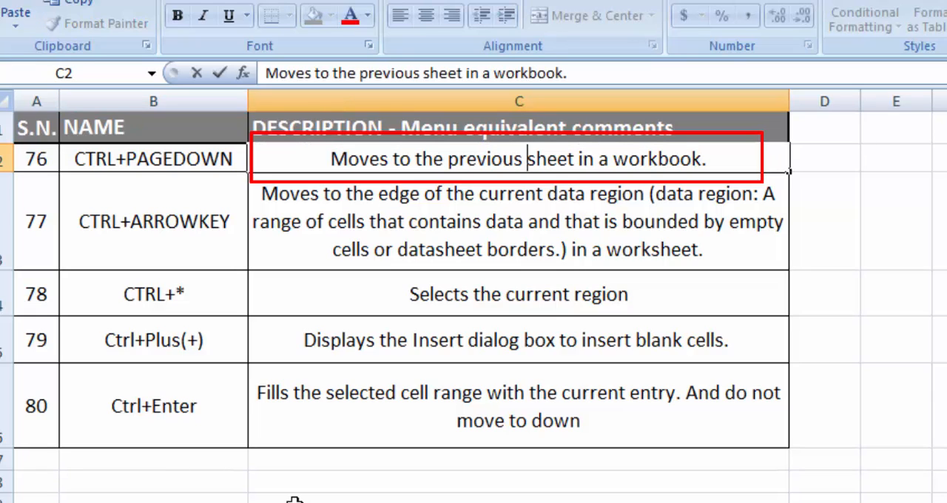
Replace "previous" with "Next" in the CTRL+PAGEDOWN description in cell C2
key(ctrl+Left)
key(ctrl+shift+Right)
key(shift+Left)
text(Nex)
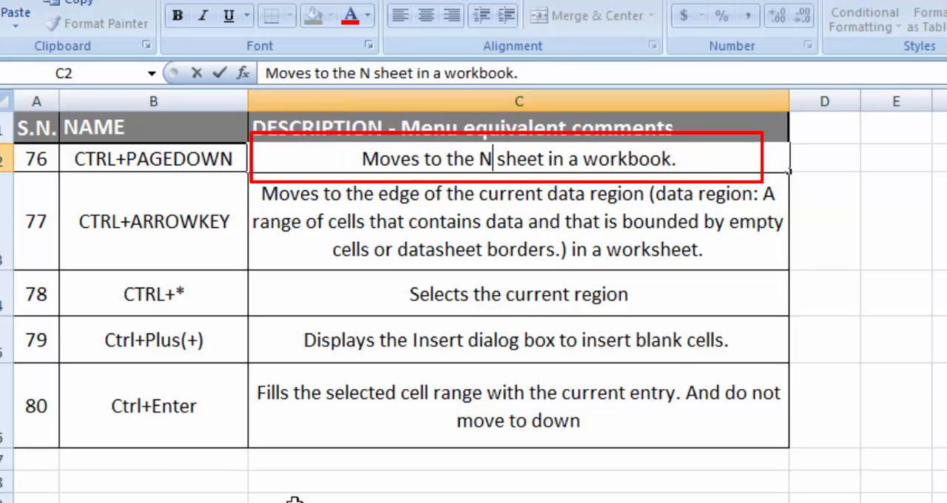
text(t)
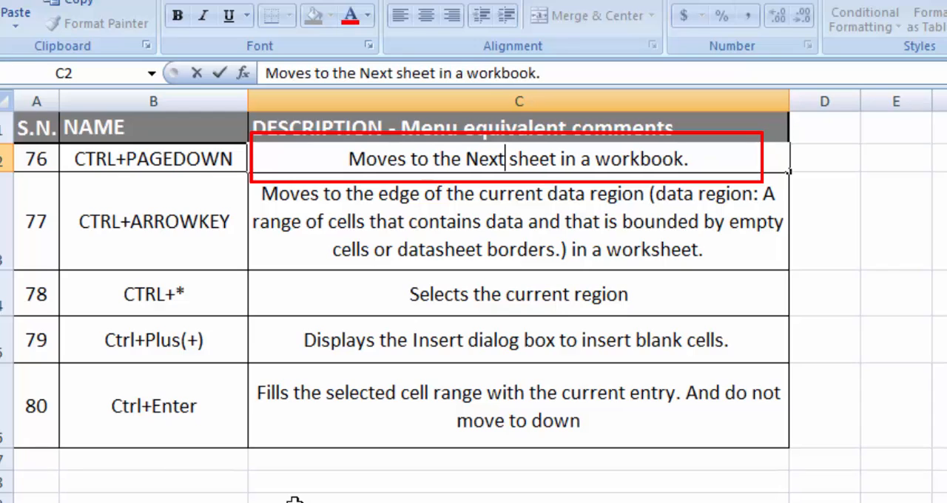
key(Return)
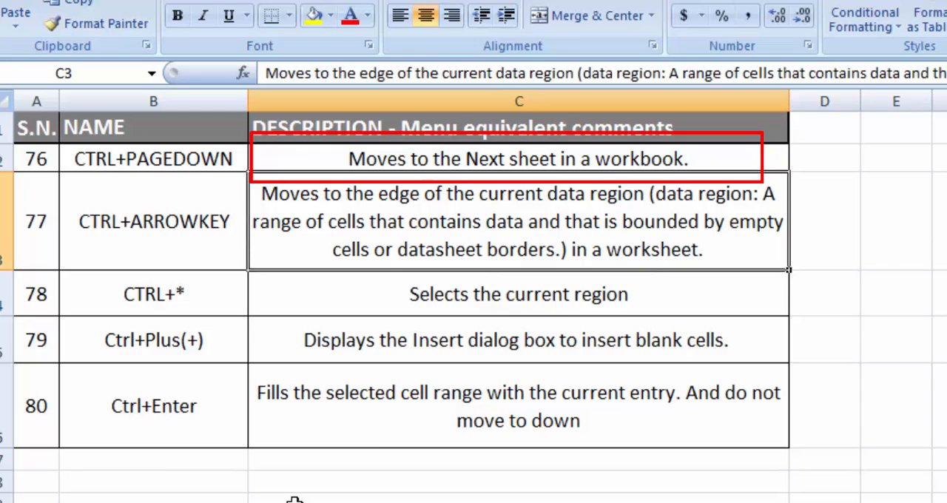
key(Up)
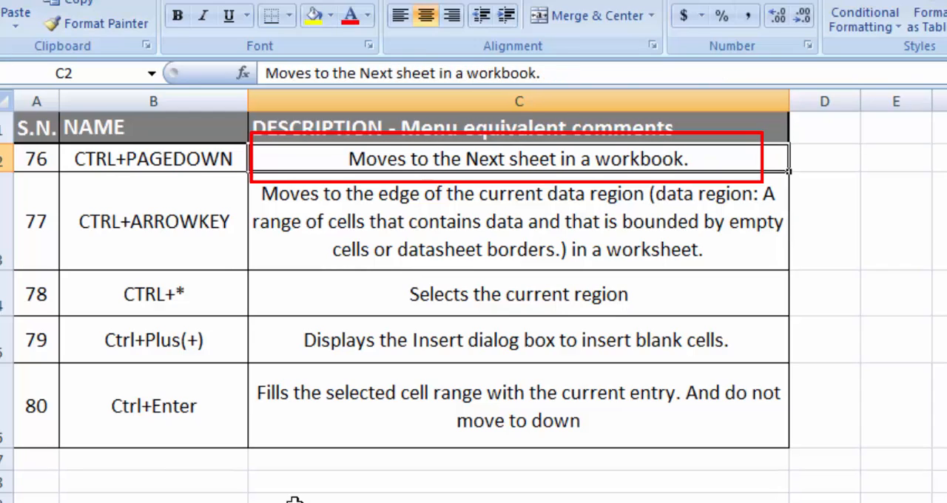
key(Left)
key(Down)
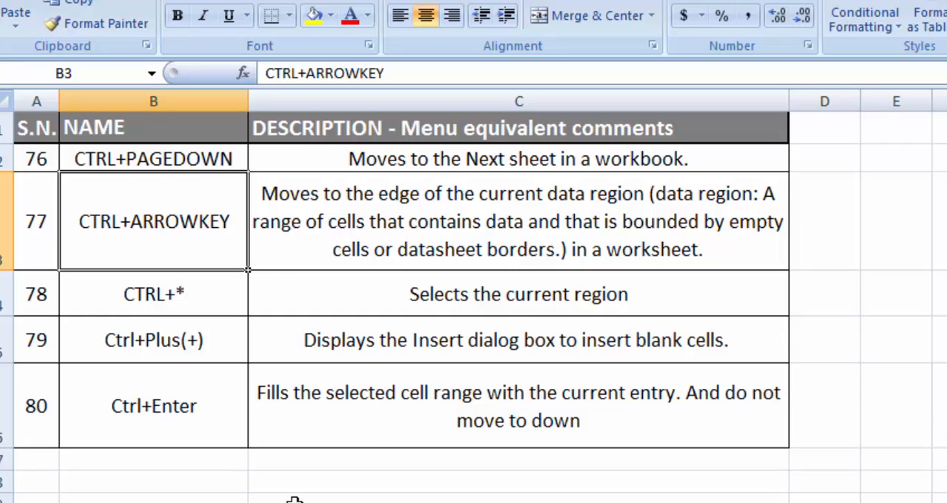
key(Down)
key(Right)
key(Right)
key(Right)
key(Up)
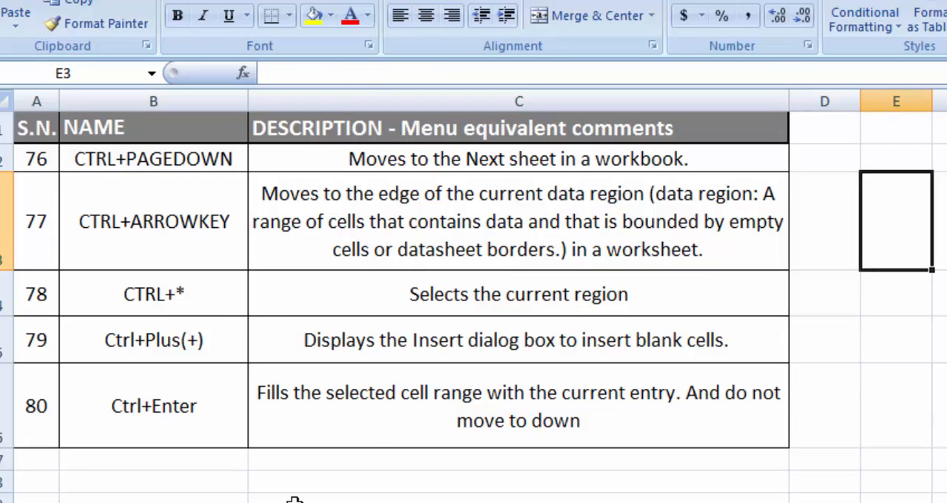
key(ctrl+Left)
key(Left)
key(Down)
key(Right)
key(Right)
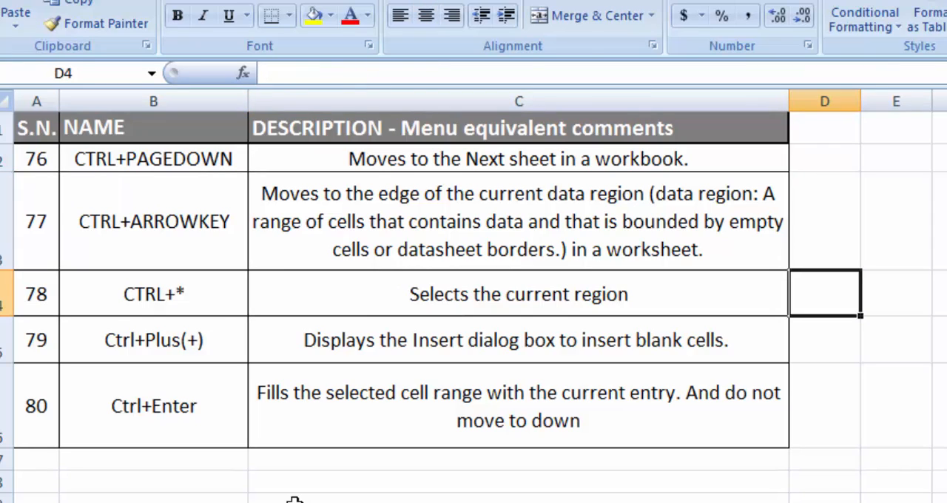
key(Right)
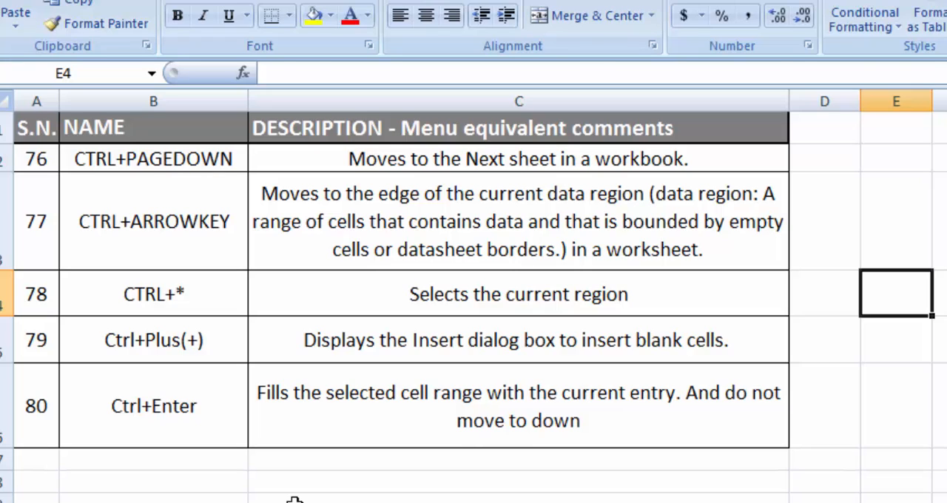
Examine the CTRL+ARROWKEY entry and its description in the row numbered 77
key(Up)
key(ctrl+Left)
key(Down)
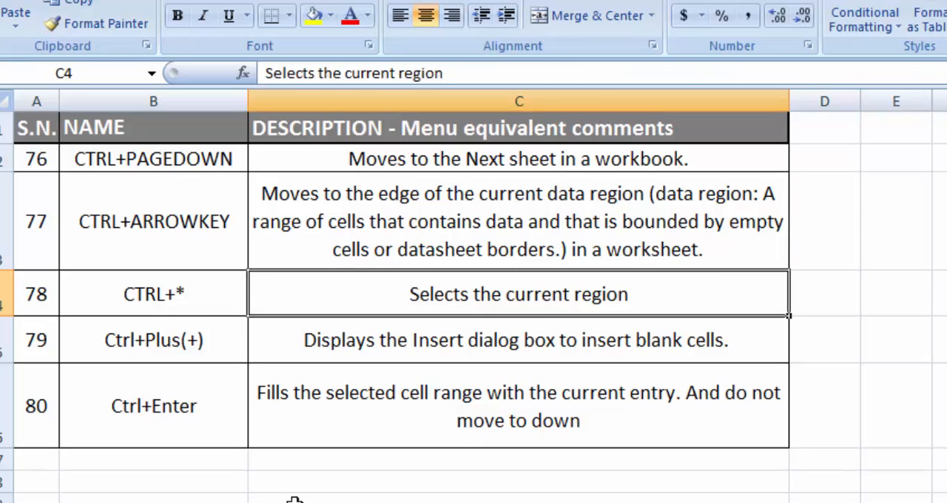
key(Left)
key(Up)
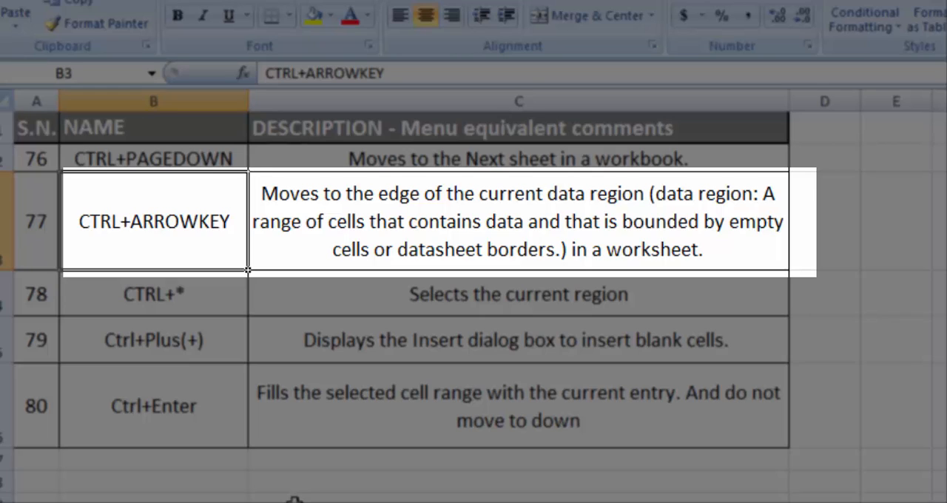
key(Right)
key(Left)
key(Left)
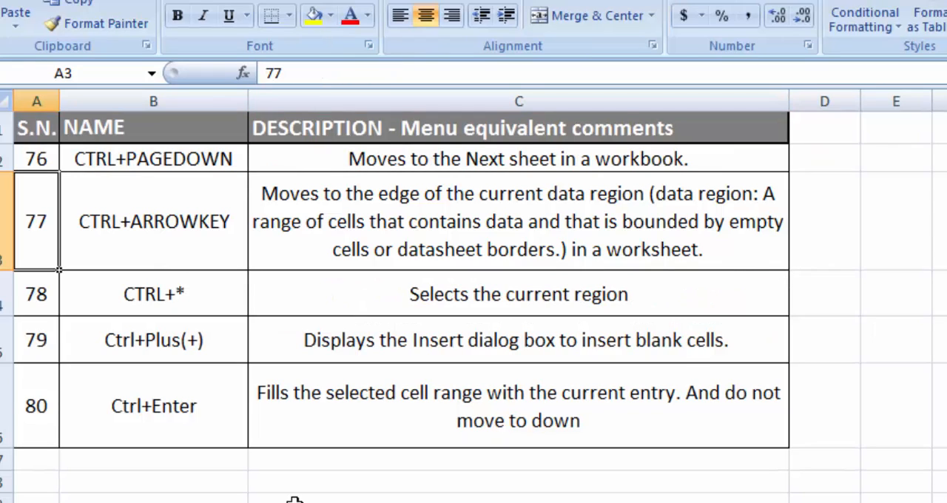
key(Right)
key(Right)
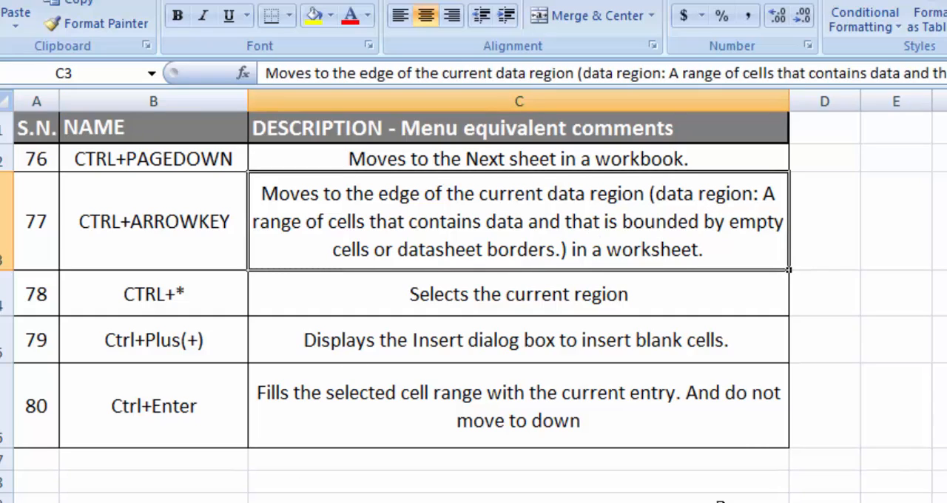
Jump from C6 to the top of column C, select C1:C6, and leave the selection for the empty cells below the table
click(746, 431)
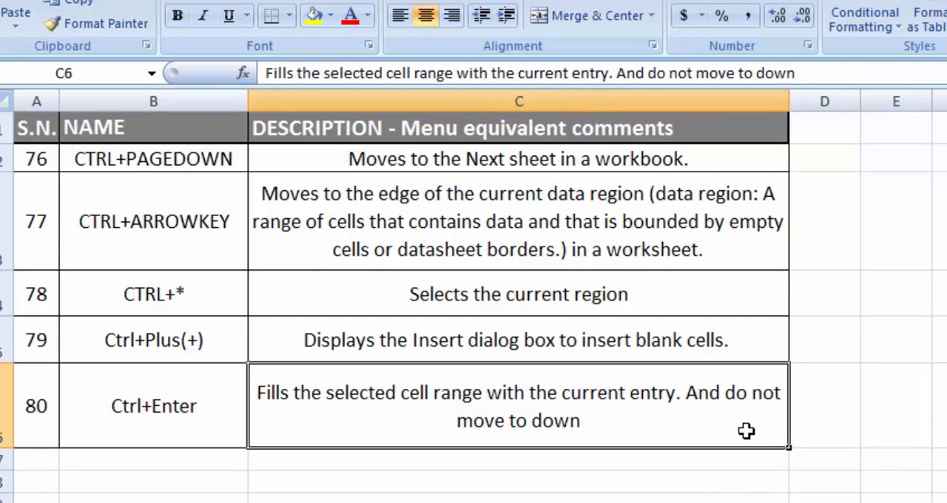
key(ctrl+Up)
key(ctrl+shift+Down)
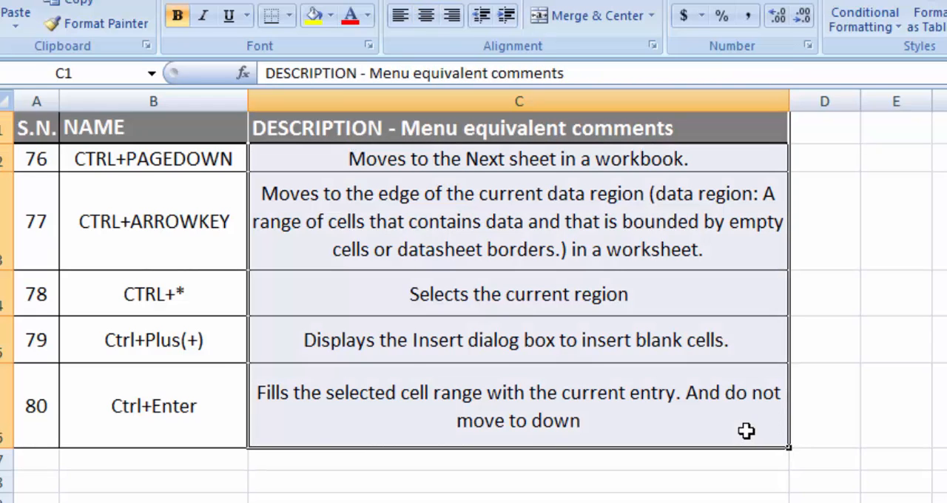
key(Left)
key(Down)
key(Down)
key(Down)
key(Down)
key(Down)
key(Down)
key(Down)
key(Down)
key(Down)
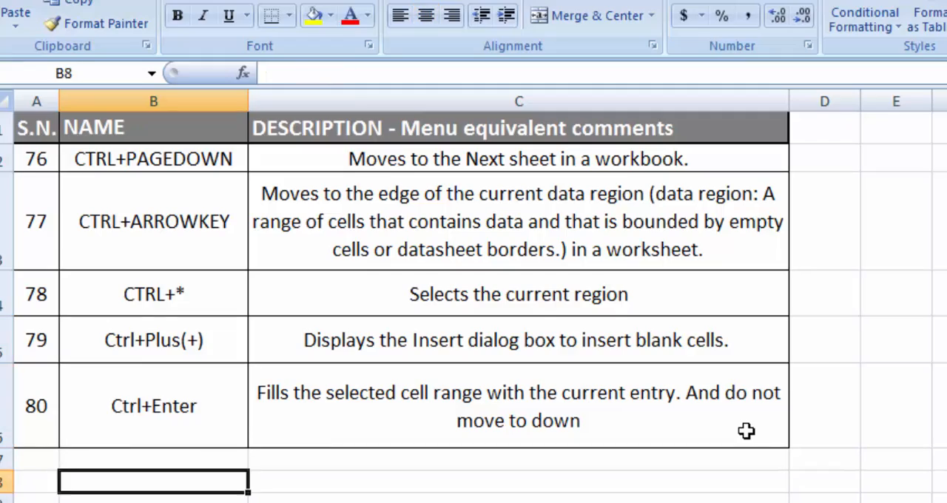
key(Up)
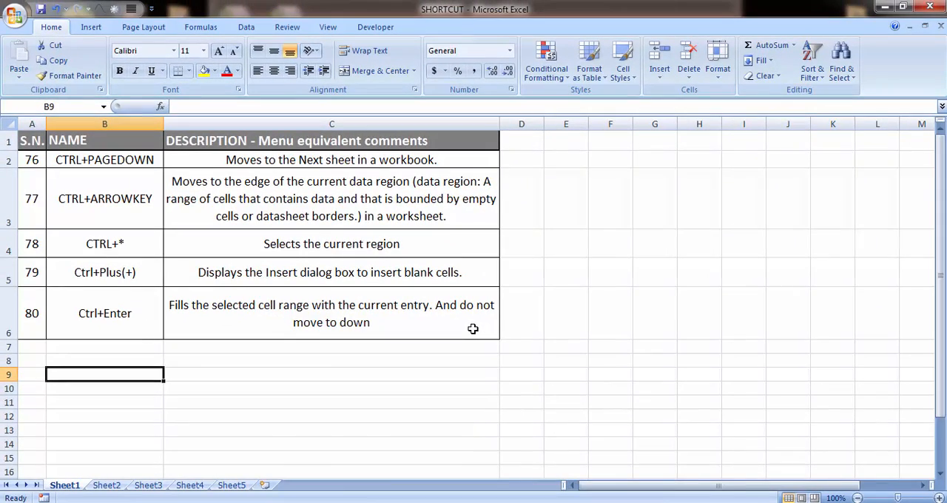
Switch to the Book1 workbook and select the block of 12s in C4:F8
key(alt+Tab)
key(Up)
key(Left)
key(Down)
key(ctrl+shift+Right)
key(ctrl+shift+Down)
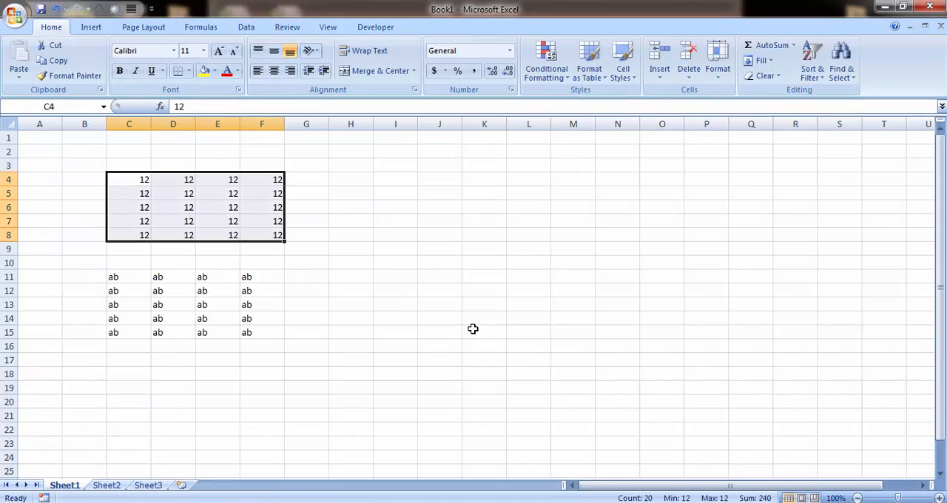
Select the block of "ab" entries in C11:F15
key(Down)
key(Down)
key(Down)
key(Down)
key(Down)
key(Down)
key(Down)
key(ctrl+shift+Right)
key(ctrl+shift+Down)
Put a thick outline border around the block of 12s in C4:F8
key(Up)
key(Up)
key(Up)
key(Up)
key(Up)
key(Up)
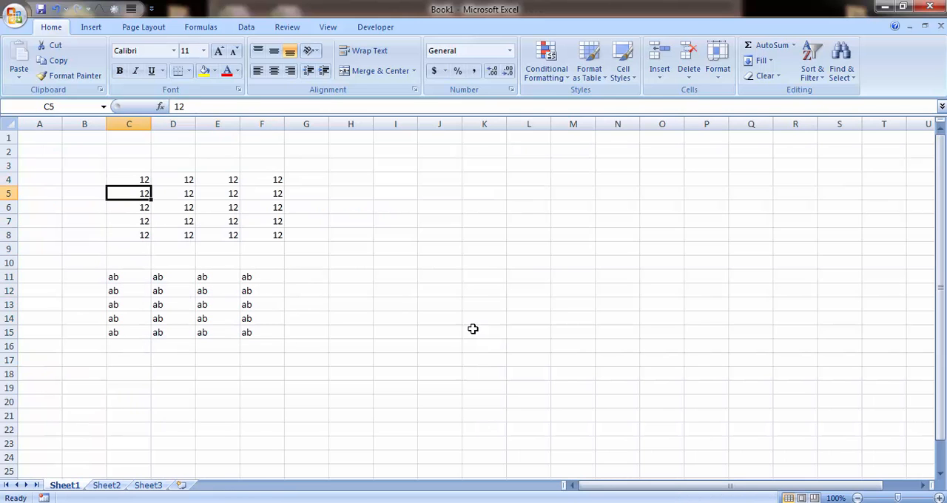
key(Up)
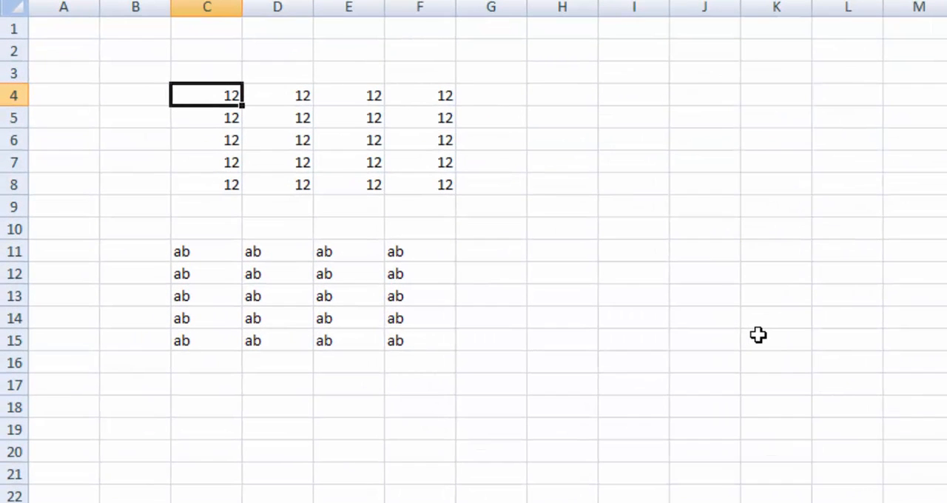
key(ctrl+shift+Right)
key(ctrl+shift+Down)
Put a thick outline border around the "ab" block in C11:F15
key(Down)
key(Down)
key(Down)
key(Down)
key(Down)
key(Down)
key(Down)
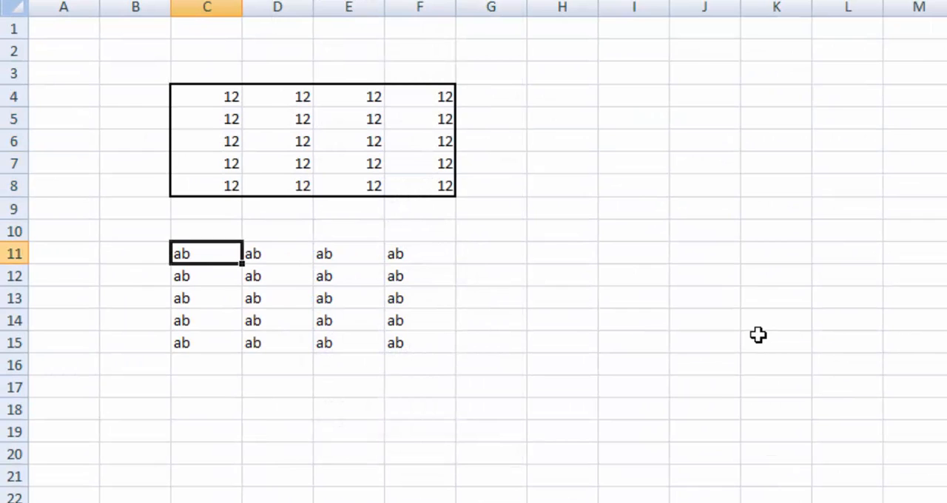
key(ctrl+shift+Right)
key(ctrl+shift+Down)
Starting from C4, jump along the edges of the block of 12s to F4, F8 and C8
key(Up)
key(Up)
key(Up)
key(Up)
key(Up)
key(Up)
key(Up)
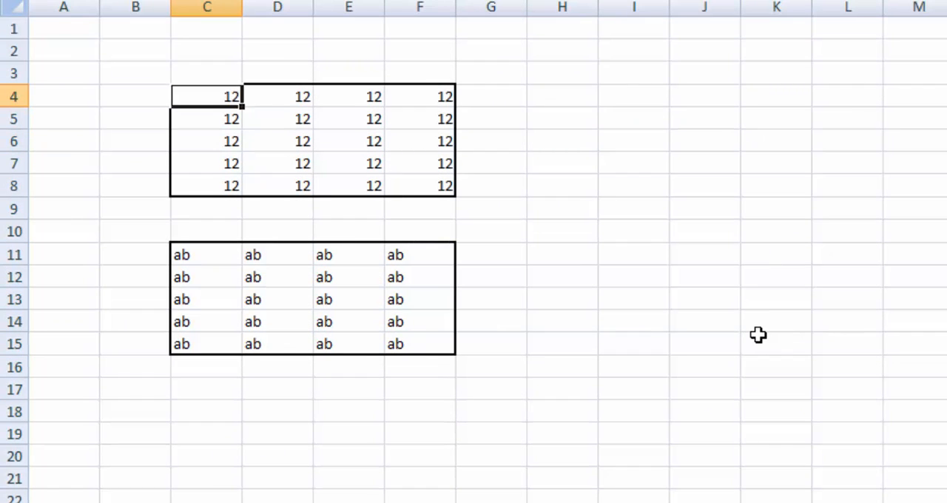
key(ctrl+Right)
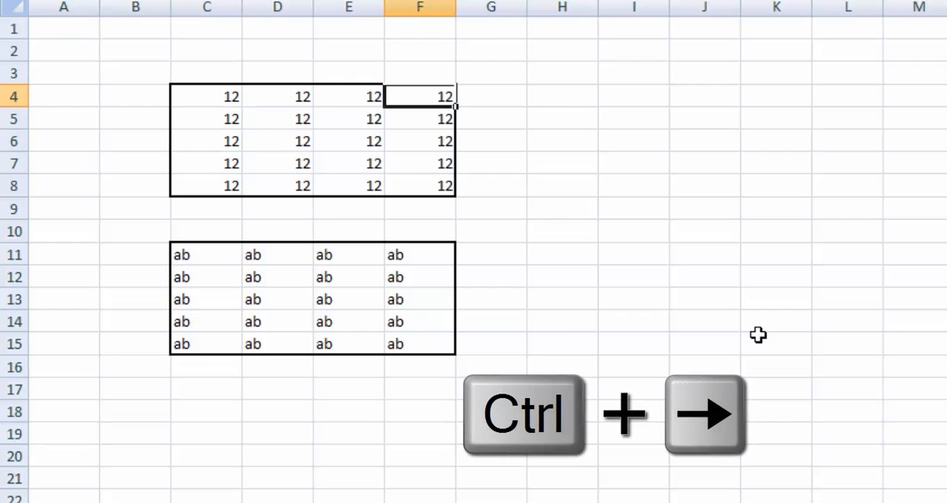
key(ctrl+Down)
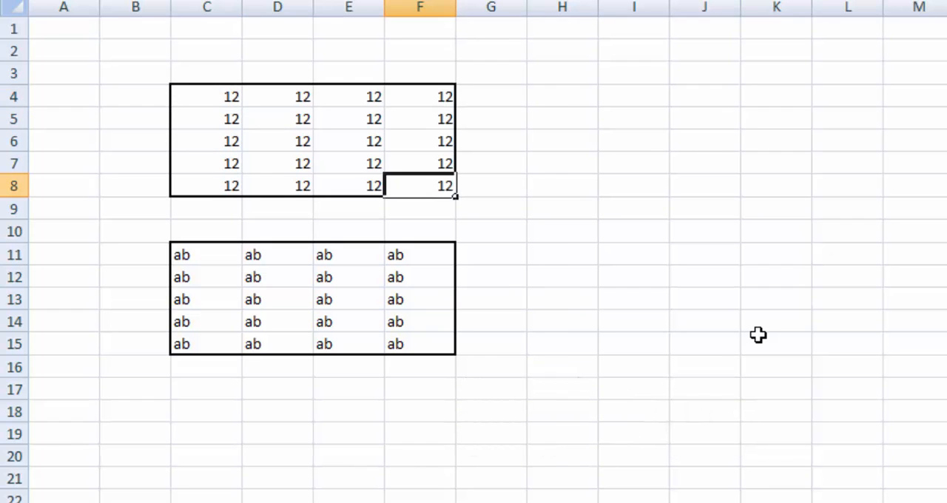
key(ctrl+Left)
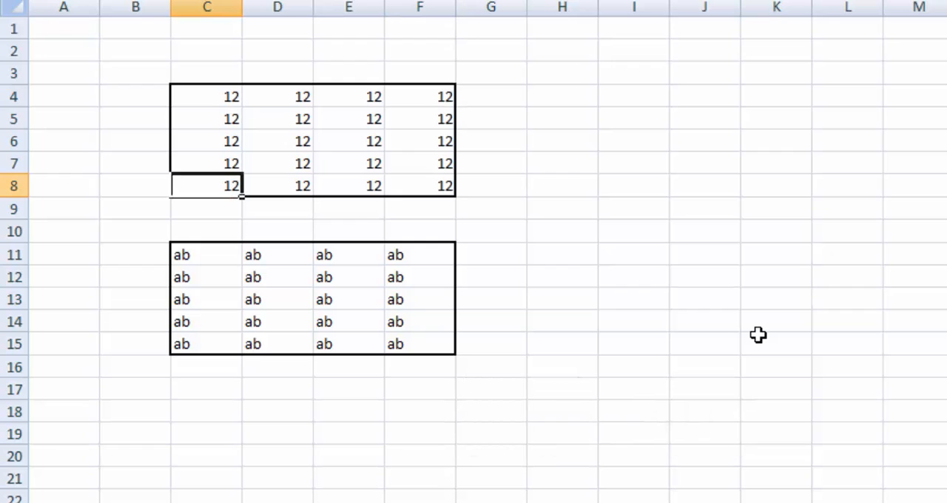
Jump from C8 back up to C4, and between the edges of row 5 in the block of 12s
key(ctrl+Up)
key(Down)
key(Down)
key(Down)
key(Down)
key(Down)
key(Down)
key(Down)
key(Down)
key(Down)
key(Down)
key(Down)
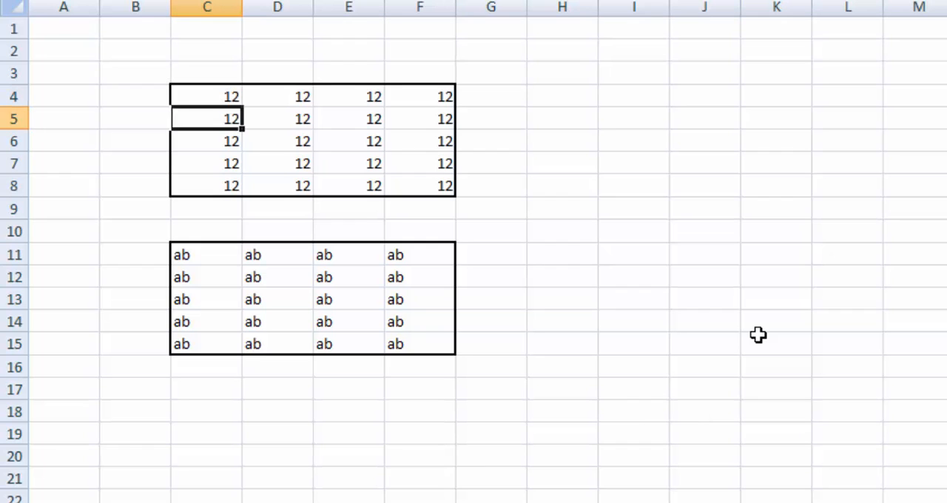
key(ctrl+Right)
key(ctrl+Left)
key(ctrl+Up)
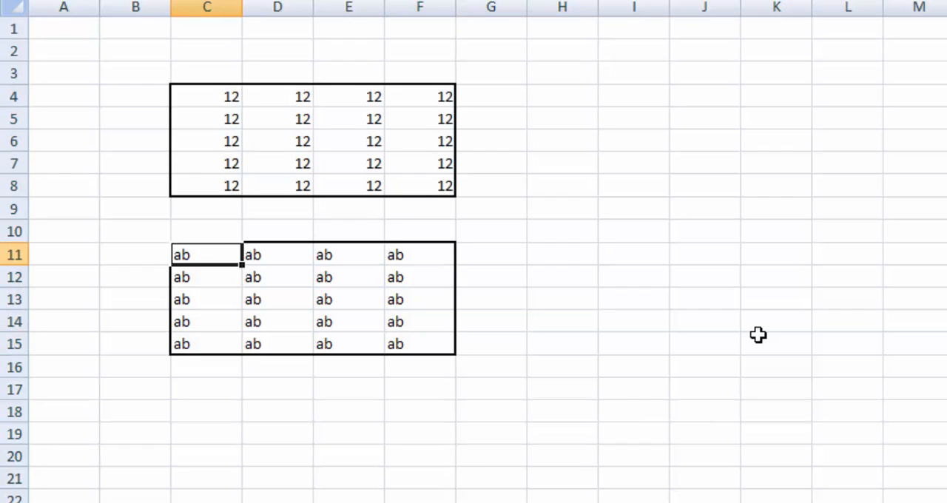
Starting from C11, jump along the lower, far and upper edges of the "ab" block
key(ctrl+Down)
key(ctrl+Right)
key(ctrl+Up)
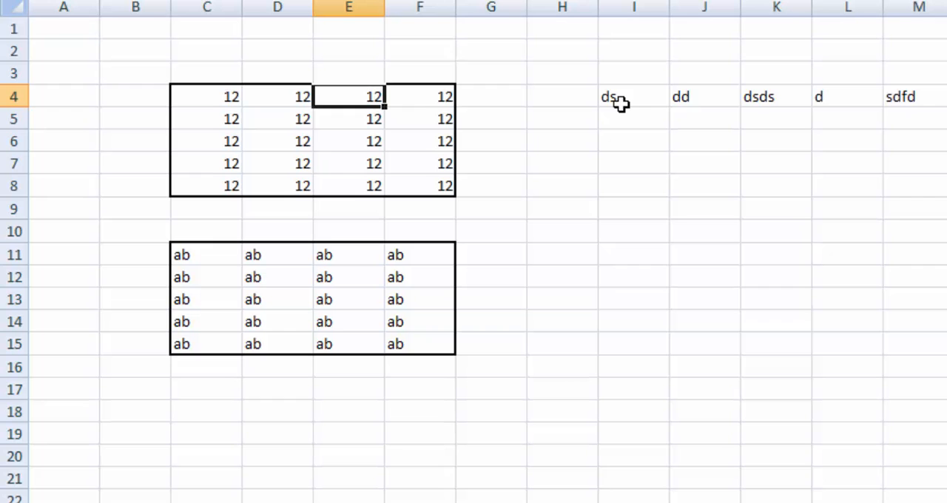
Move down column E of the block of 12s from E4 to E8, and step over to D8
key(Down)
key(Down)
key(Down)
key(Down)
key(Down)
key(Up)
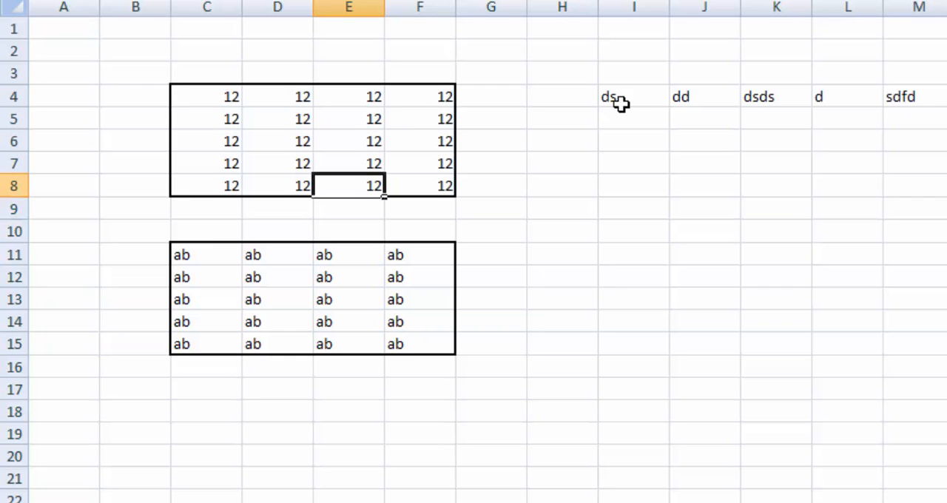
key(Left)
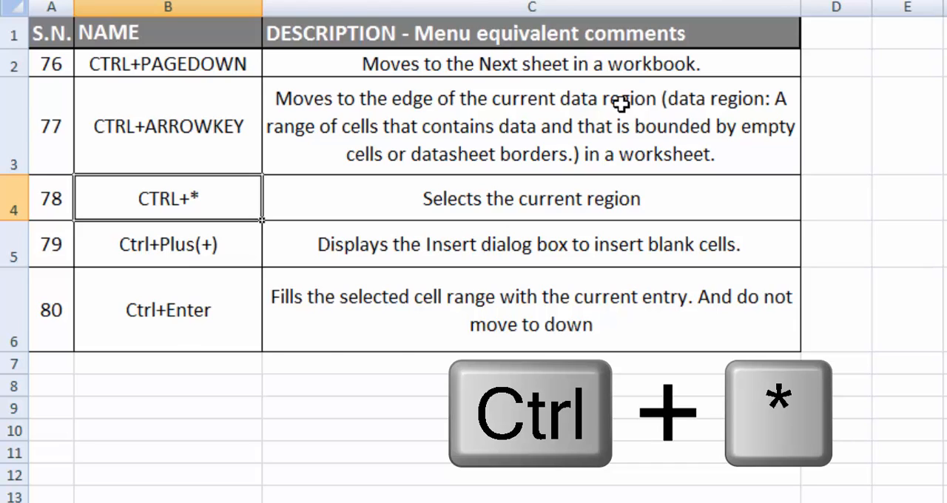
Switch to the data worksheet and select the current region of 12s starting from C4
key(ctrl+Page_Down)
key(Left)
key(Up)
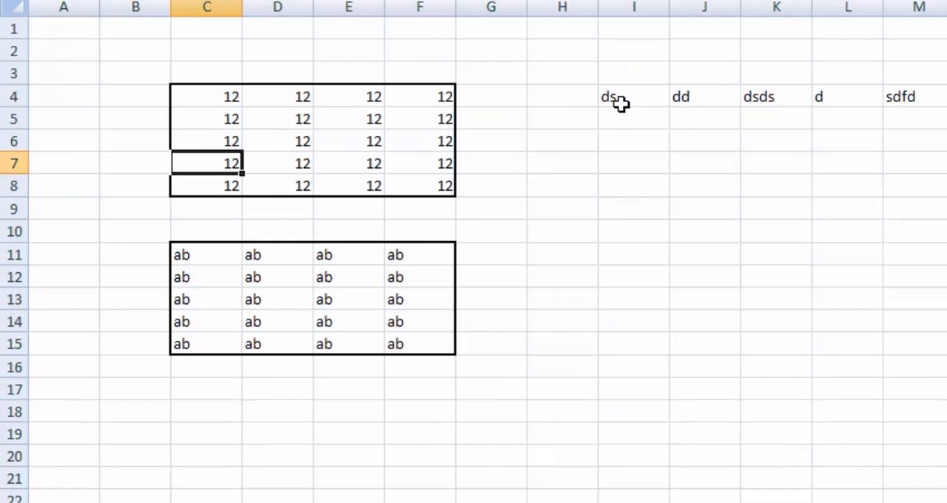
key(Up)
key(Up)
key(Up)
key(ctrl+shift+8)
Move down to C11 and select the current region of "ab" entries
key(Down)
key(Down)
key(Down)
key(Down)
key(Down)
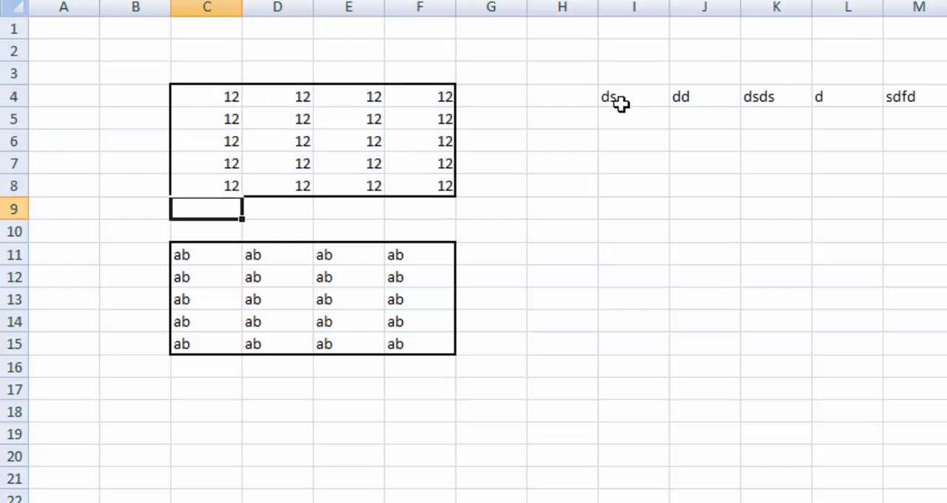
key(Down)
key(Down)
key(ctrl+shift+8)
Move to D6 inside the block of 12s and select its current region, C4:F8
key(Up)
key(Up)
key(Up)
key(Up)
key(Up)
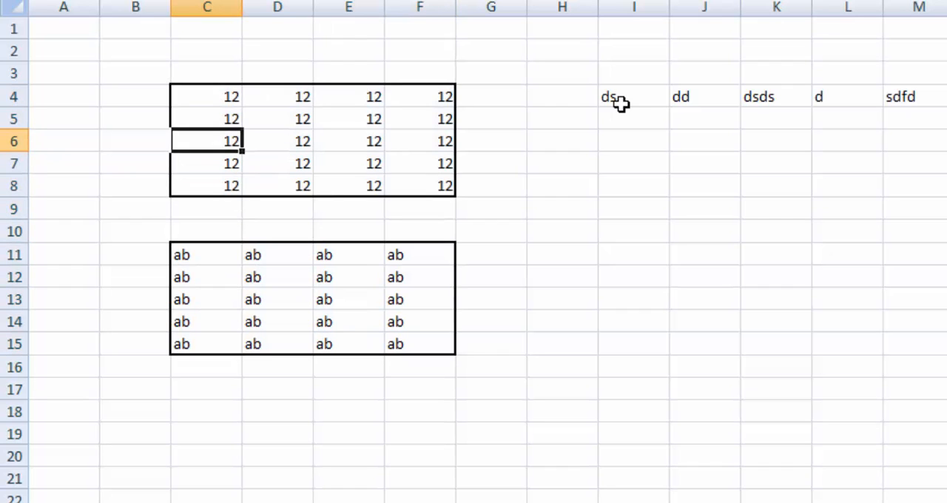
key(Right)
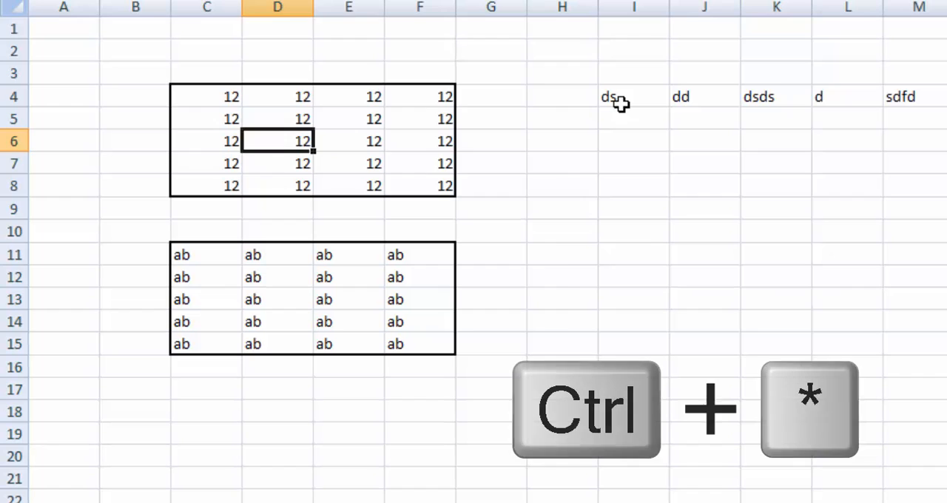
key(ctrl+shift+8)
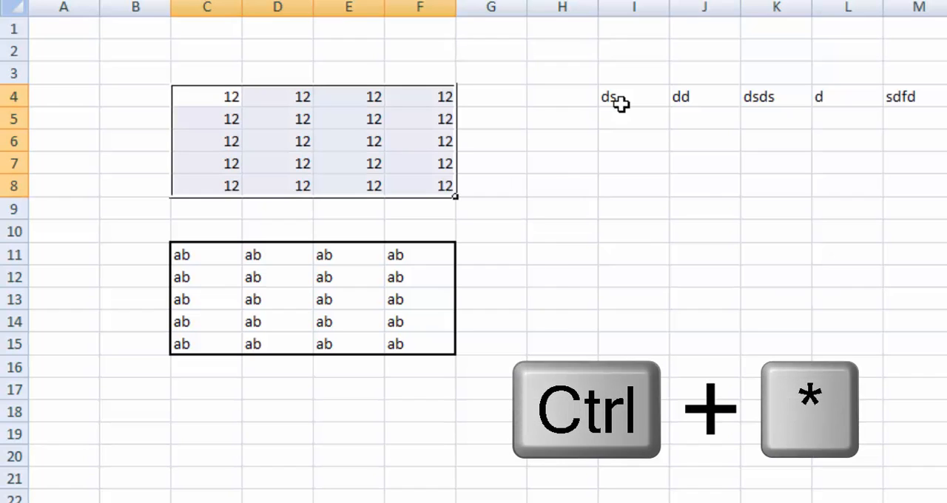
Move to C12 inside the "ab" block and select its current region, C11:F15
key(Down)
key(Down)
key(Down)
key(Down)
key(Down)
key(Down)
key(Down)
key(Down)
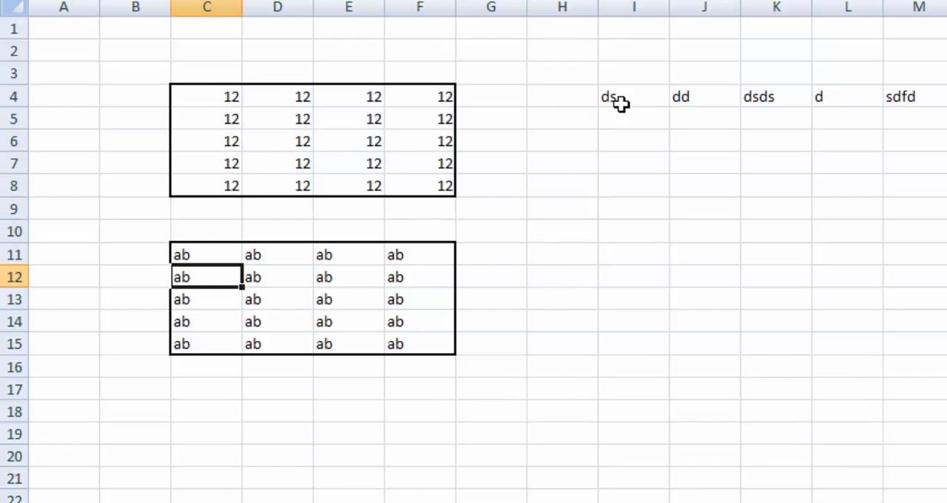
key(ctrl+shift+8)
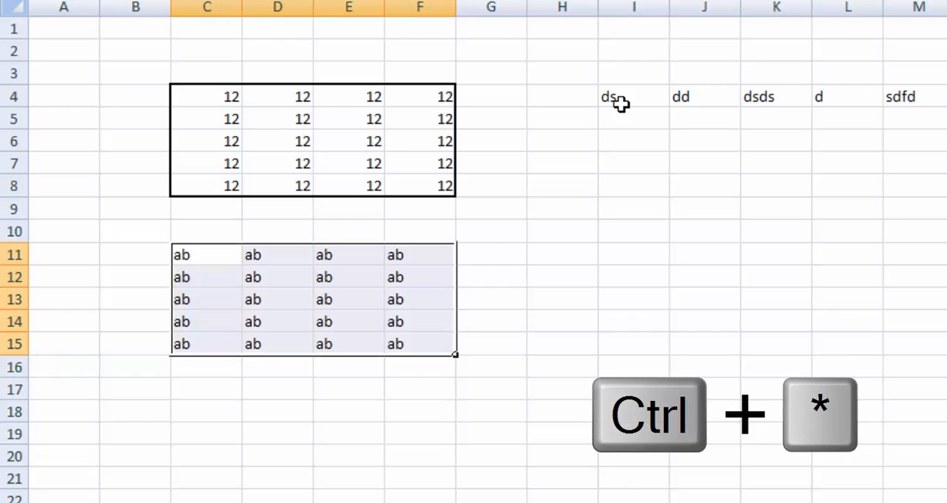
Move to the empty cell A7 and try selecting the current region from there
key(Left)
key(Up)
key(Up)
key(Up)
key(Left)
key(Up)
key(Up)
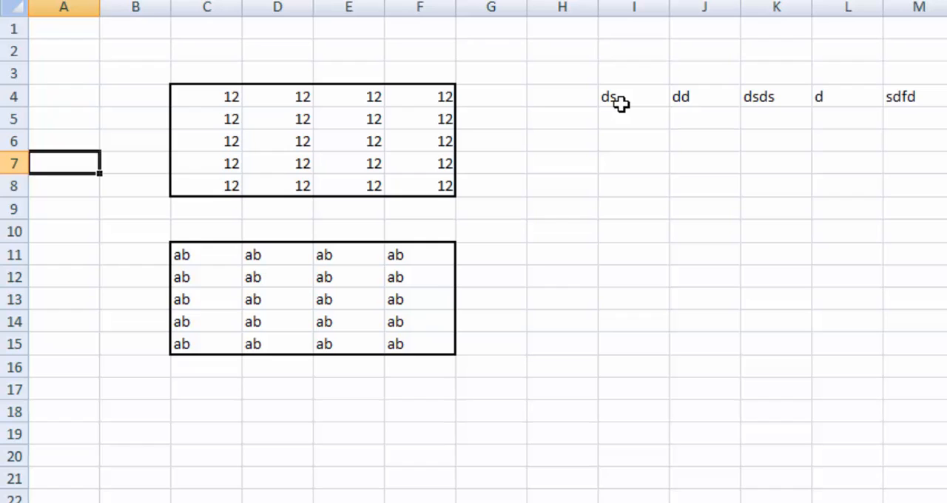
key(ctrl+shift+8)
Move to I4 and extend the selection across the row of text entries to M4
key(Right)
key(Right)
key(Up)
key(Right)
key(Up)
key(Right)
key(Right)
key(Right)
key(Right)
key(Up)
key(Right)
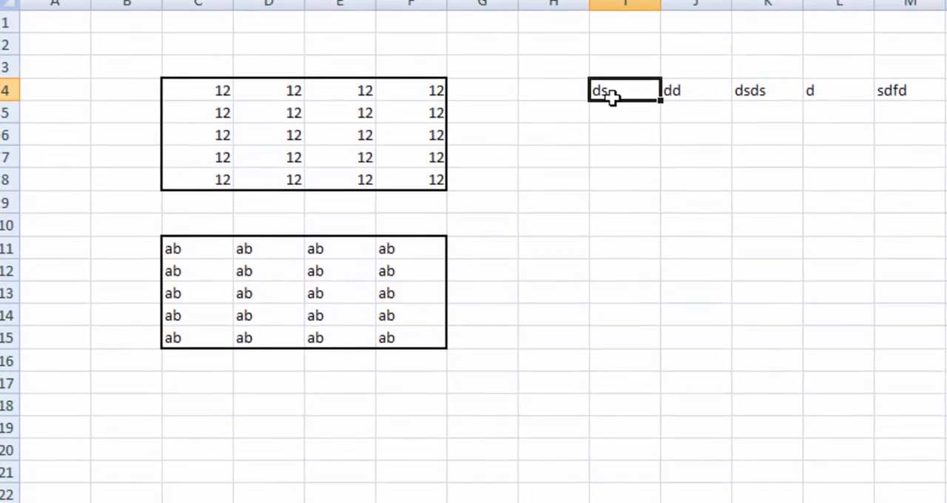
key(ctrl+shift+Right)
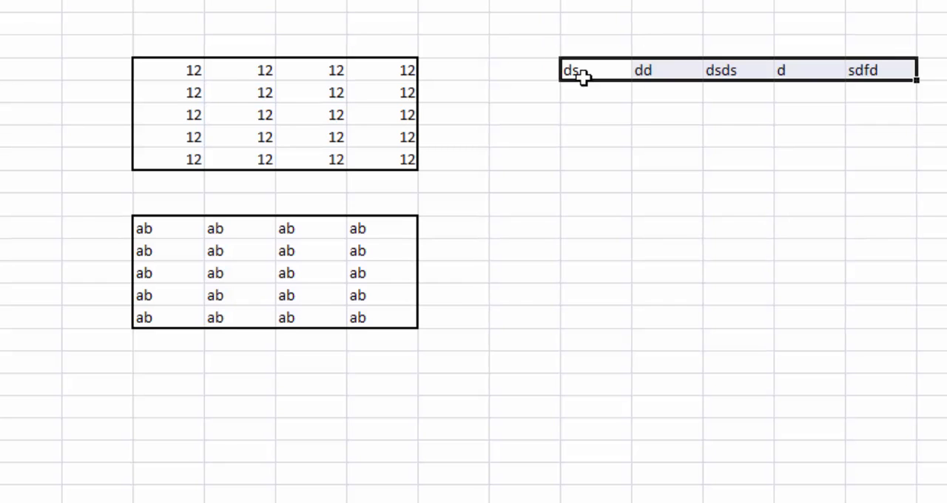
Glance at the shortcut list sheet, return to the data worksheet and select the current region of 12s starting from D7
key(ctrl+Page_Up)
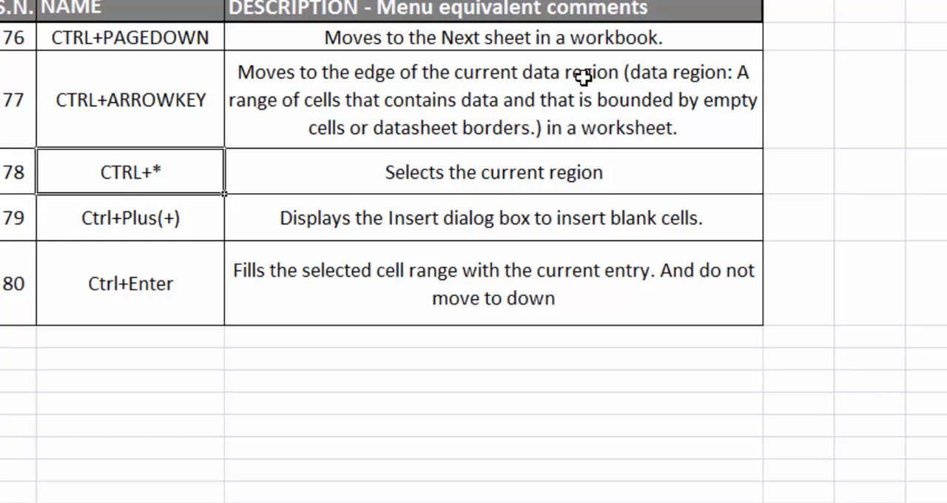
key(ctrl+Page_Down)
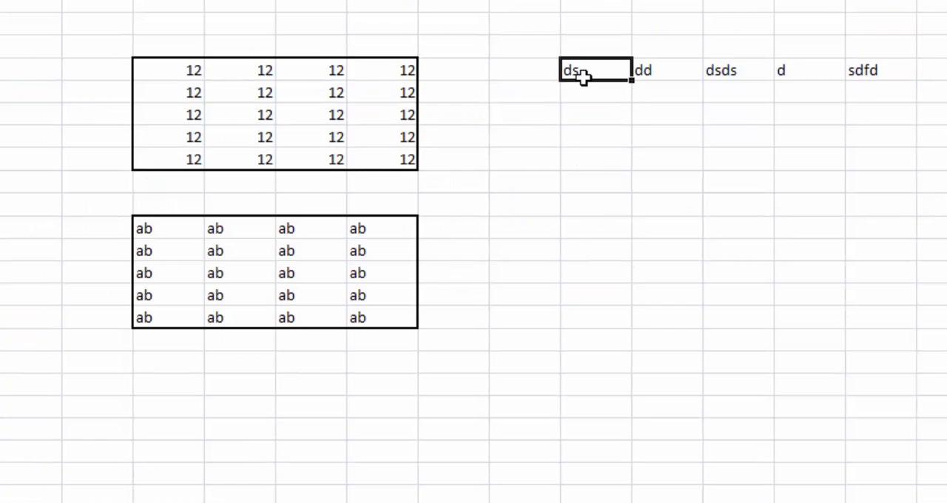
key(Left)
key(Left)
key(Left)
key(Left)
key(Down)
key(Down)
key(Down)
key(Down)
key(Down)
key(Down)
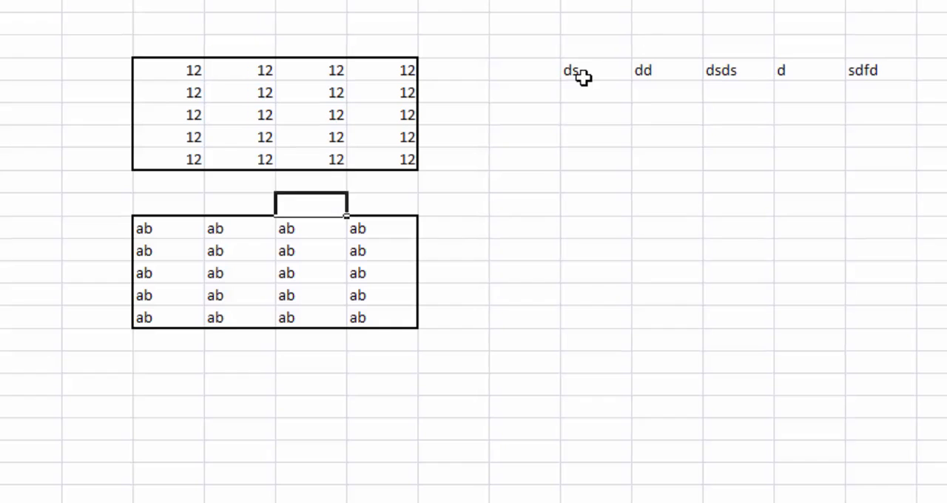
key(Up)
key(Up)
key(Up)
key(Left)
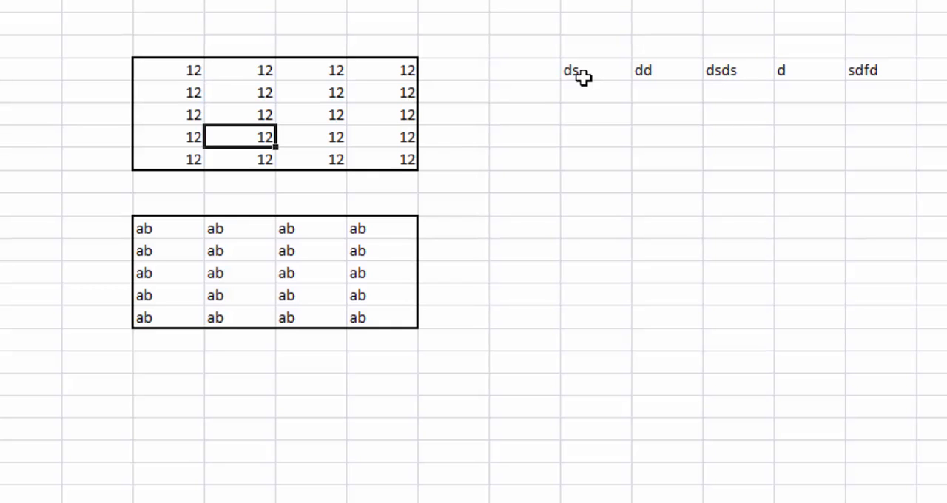
key(ctrl+a)
Switch to the shortcut list sheet, open the Insert cells dialog from shortcut 79 in B5, and dismiss it
key(ctrl+Page_Up)
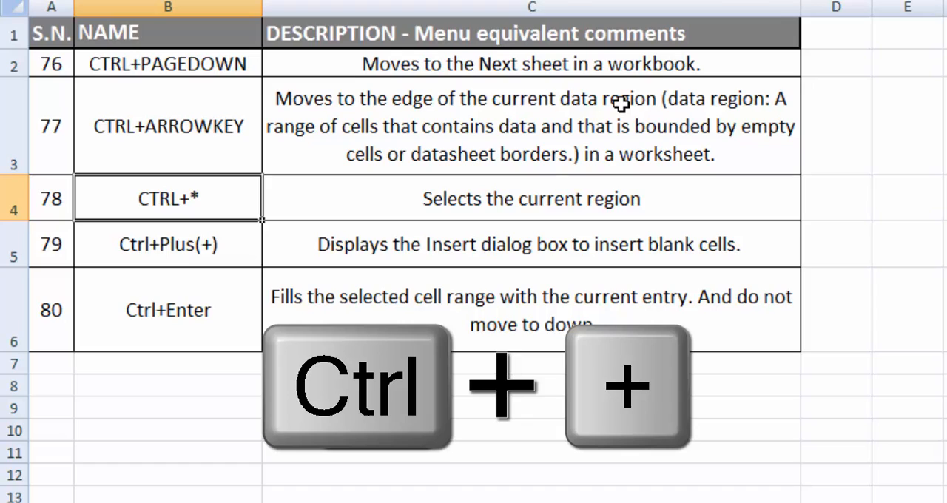
key(Down)
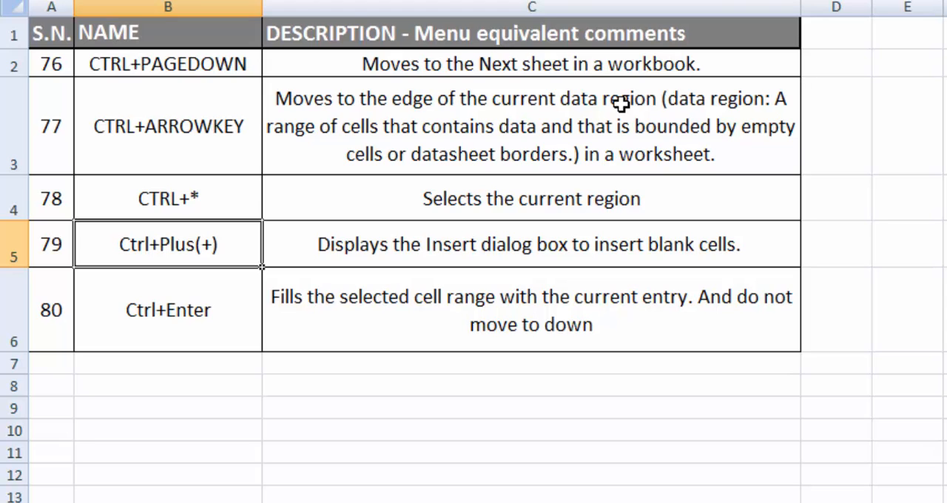
key(ctrl+plus)
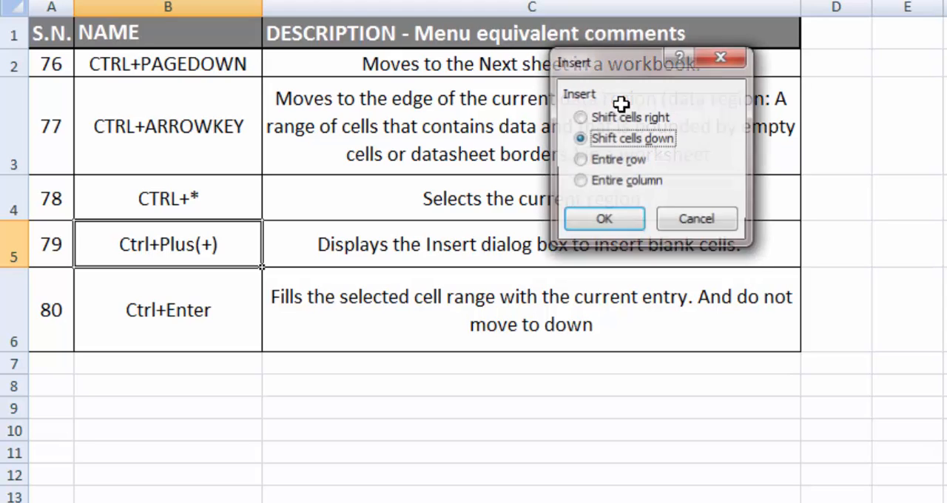
drag(628, 60, 602, 64)
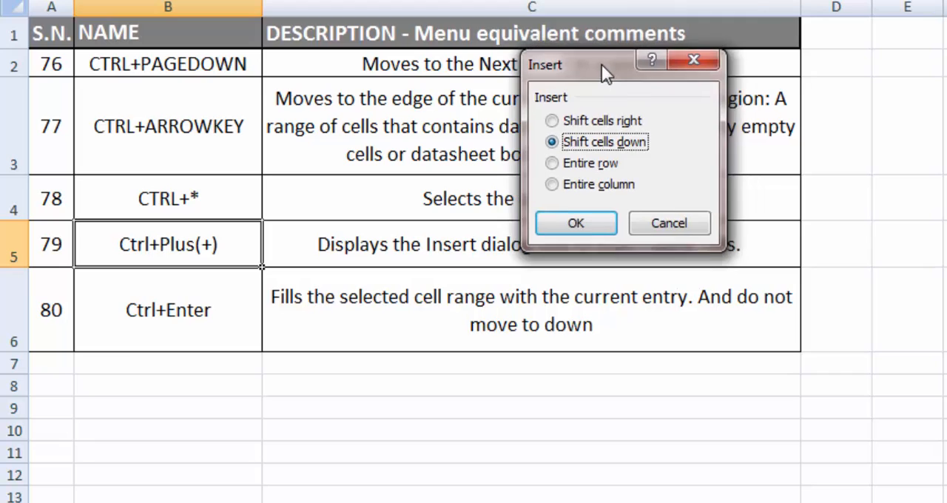
click(693, 63)
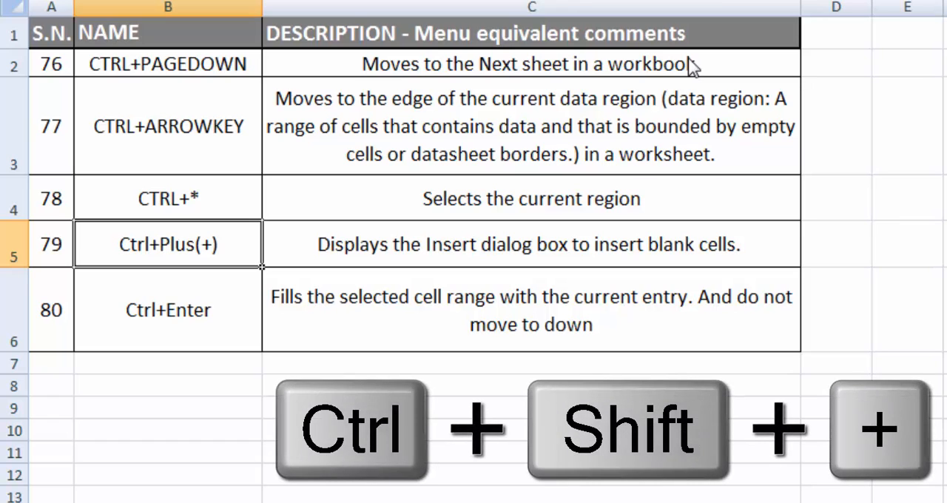
Reopen the Insert cells dialog for B5, close it without inserting, and select shortcut 79's description in C5
key(ctrl+shift+plus)
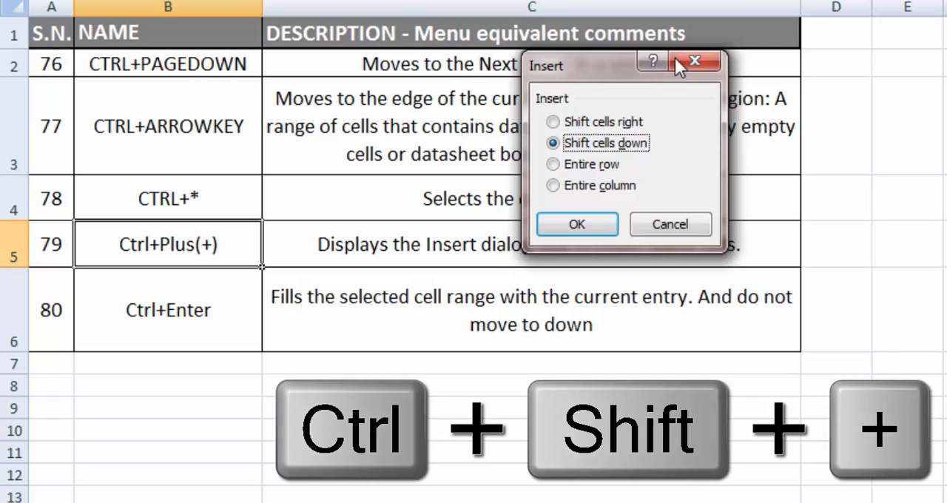
drag(675, 57, 669, 82)
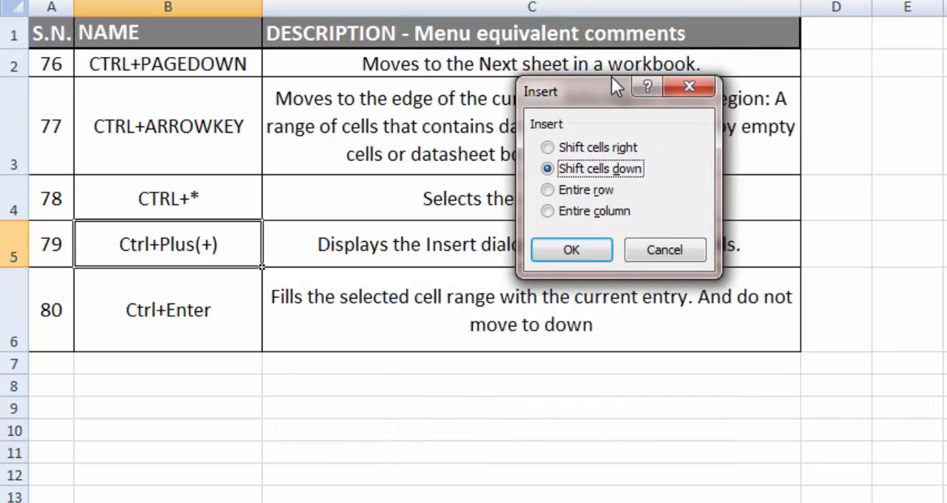
key(Escape)
key(Right)
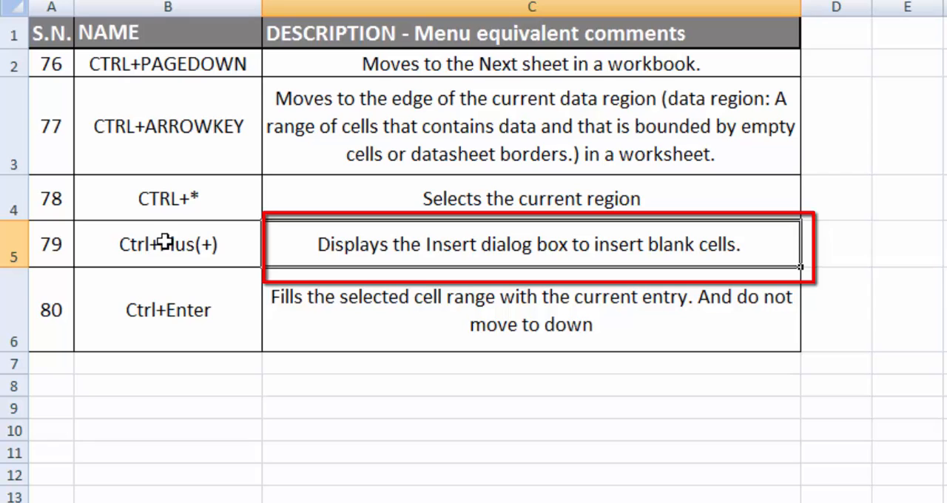
Switch to the data worksheet, view the Insert command available for the whole of column E, and dismiss it
key(ctrl+Page_Down)
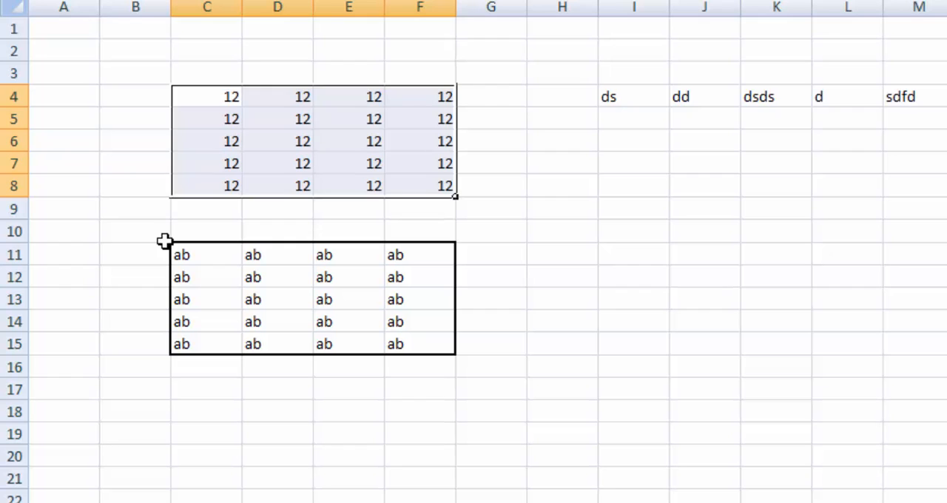
key(Up)
key(Up)
key(Down)
key(Right)
key(Right)
key(Up)
key(Up)
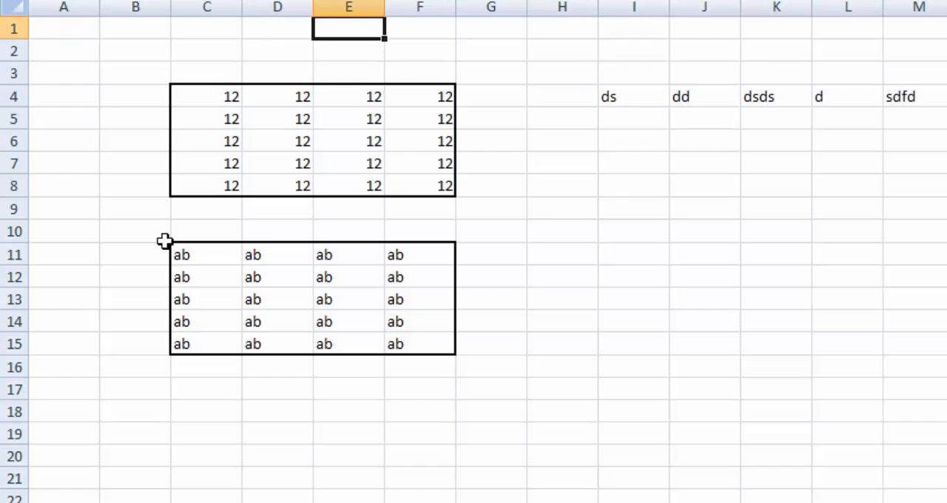
right_click(334, 6)
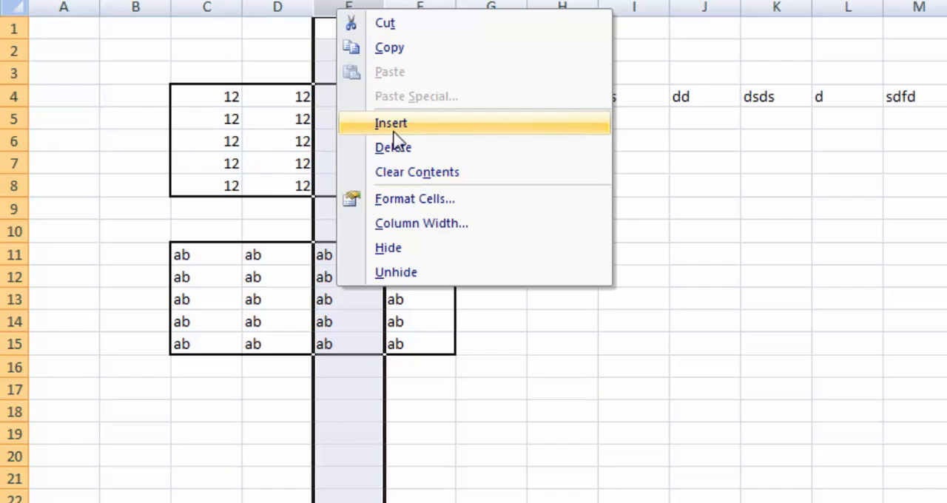
click(579, 272)
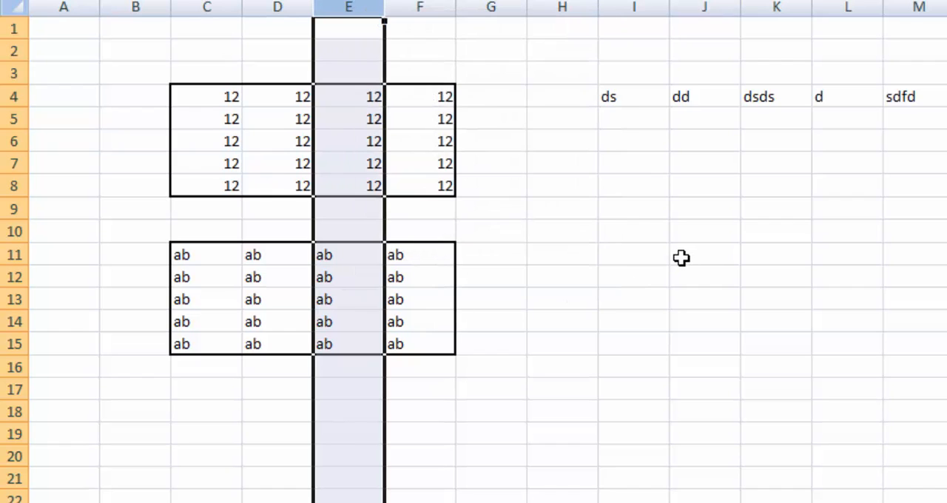
Open the Insert cells dialog for the empty cell I10 and close it without inserting anything
click(611, 232)
right_click(612, 232)
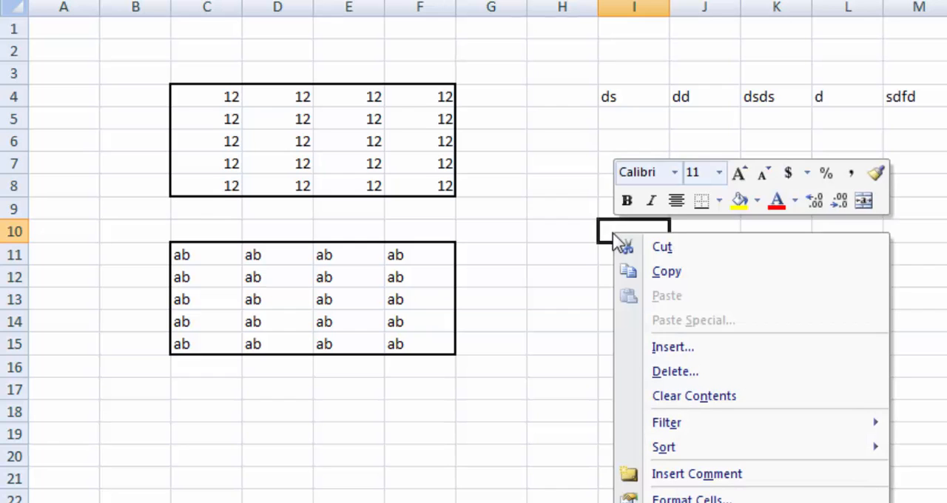
click(648, 347)
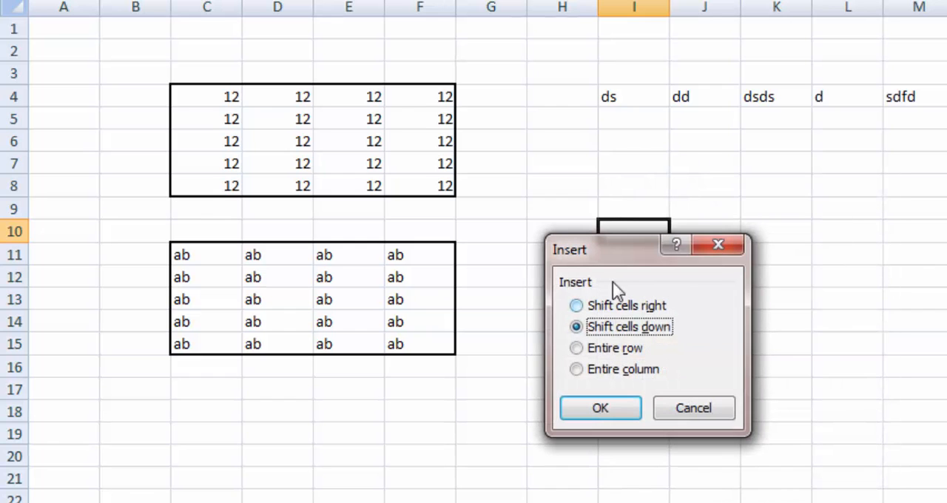
drag(623, 252, 599, 144)
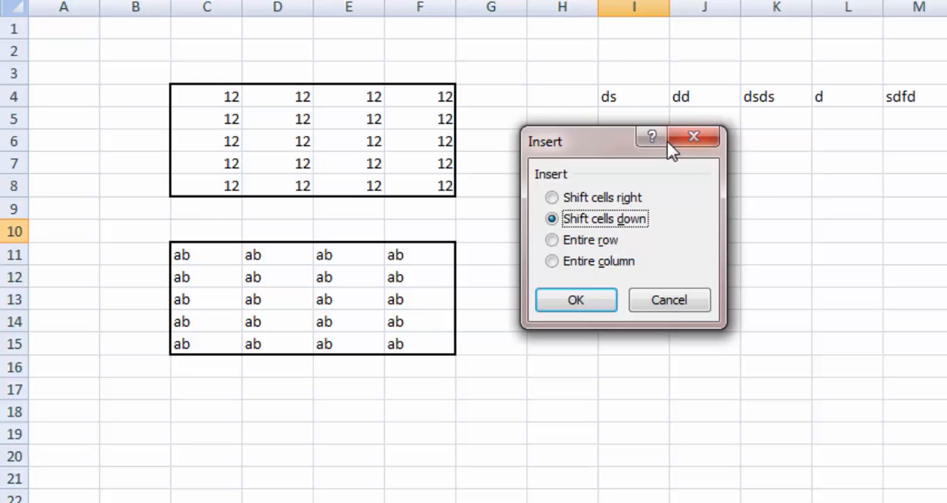
click(694, 137)
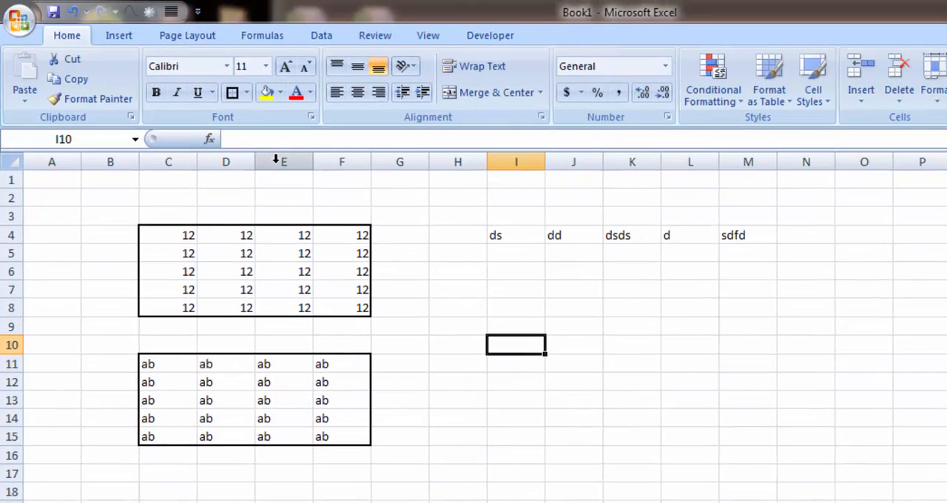
Insert a blank column at column E and a blank row at row 6 of the data worksheet
right_click(275, 159)
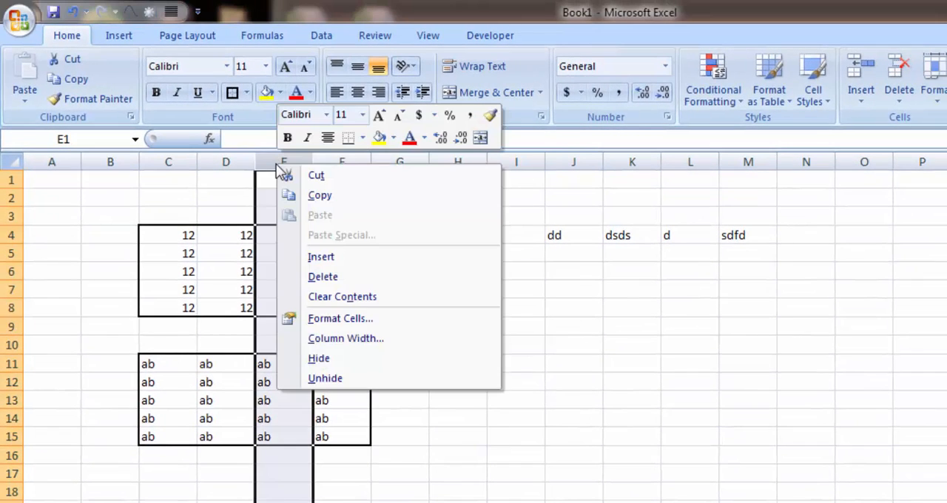
click(320, 257)
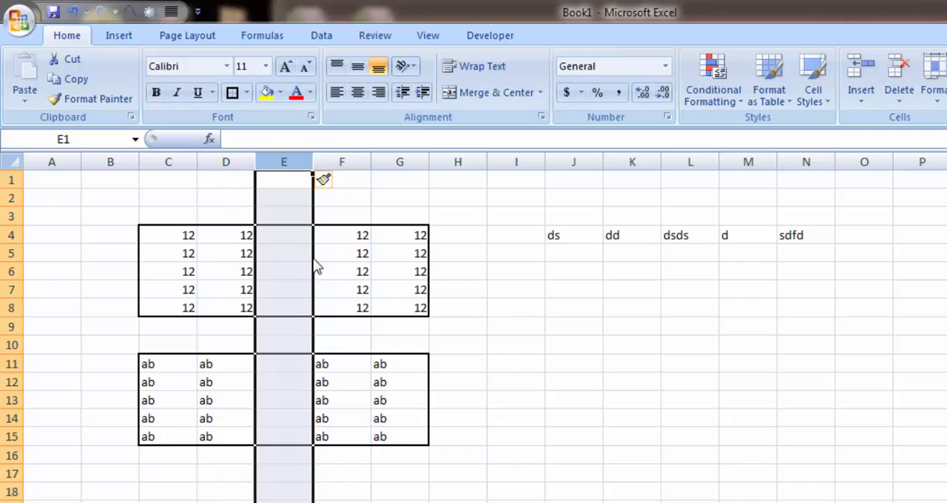
right_click(10, 271)
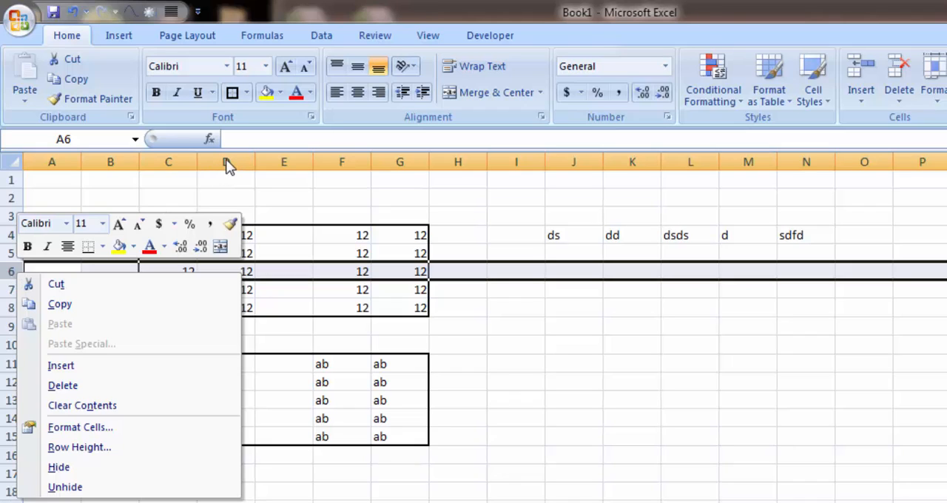
click(56, 368)
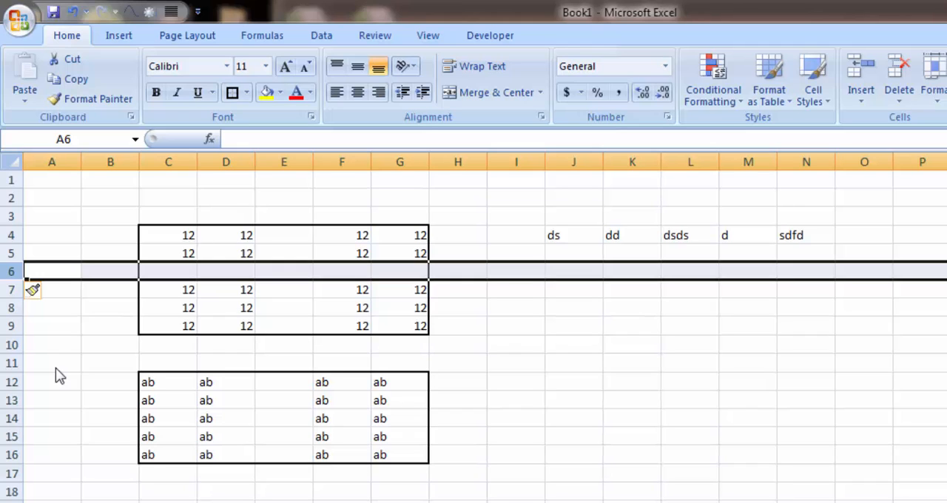
Undo the row insertion and delete the blank column E to restore the data tables
key(ctrl+z)
key(Down)
key(Right)
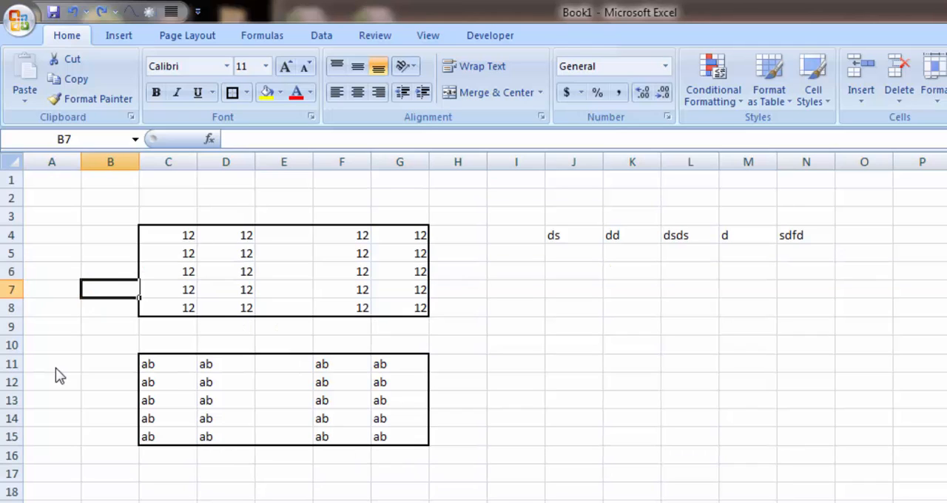
key(Right)
key(Up)
key(Up)
key(Right)
key(Right)
key(ctrl+space)
key(ctrl+minus)
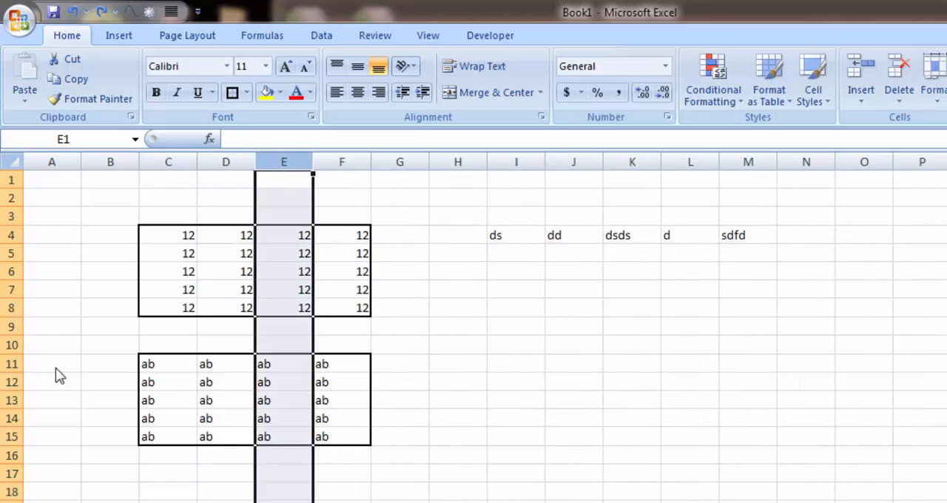
Insert a blank cell at D5 with Shift cells down, and undo the insertion
key(Left)
key(Down)
key(Down)
key(Down)
key(Down)
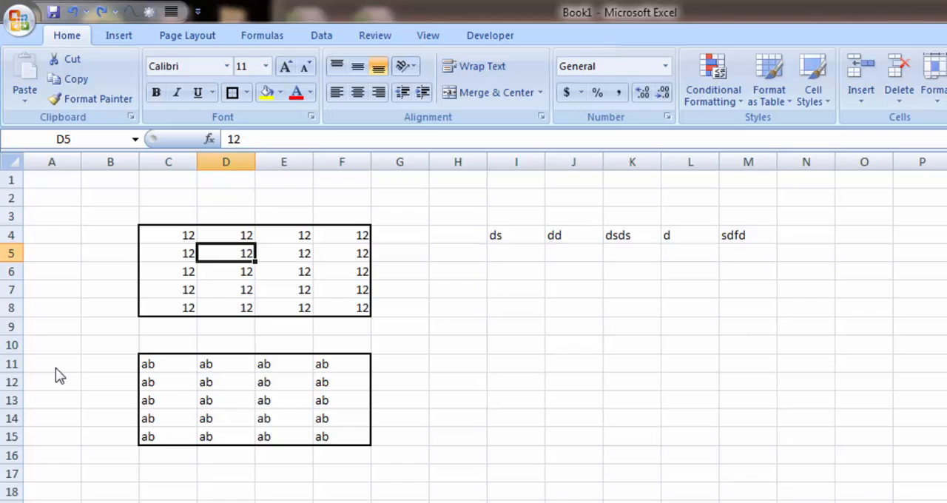
key(ctrl+shift+plus)
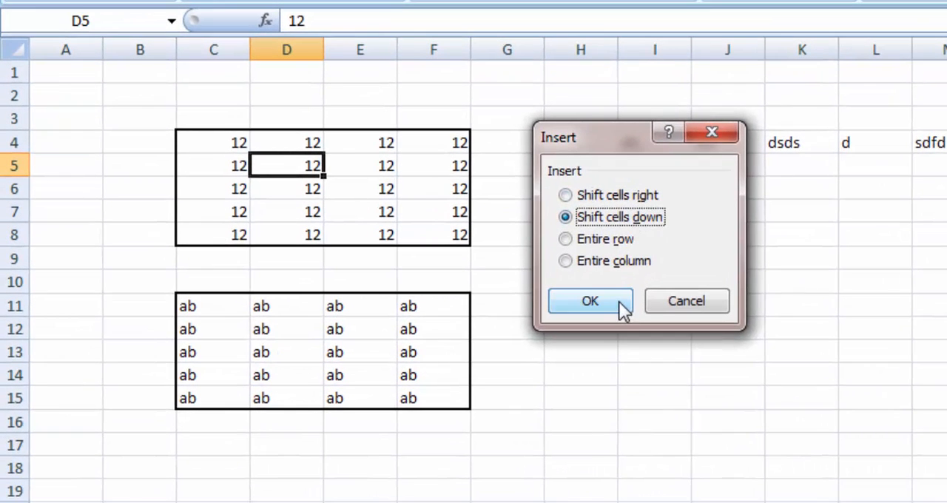
click(619, 301)
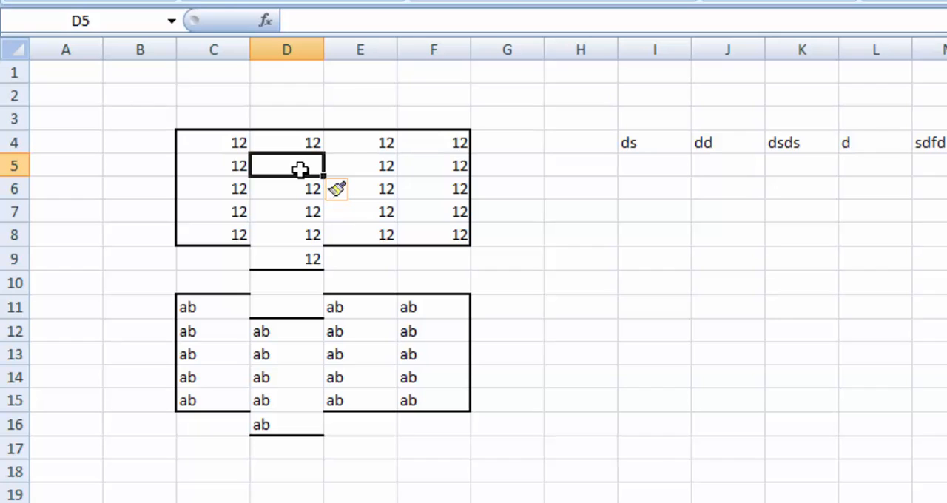
key(ctrl+z)
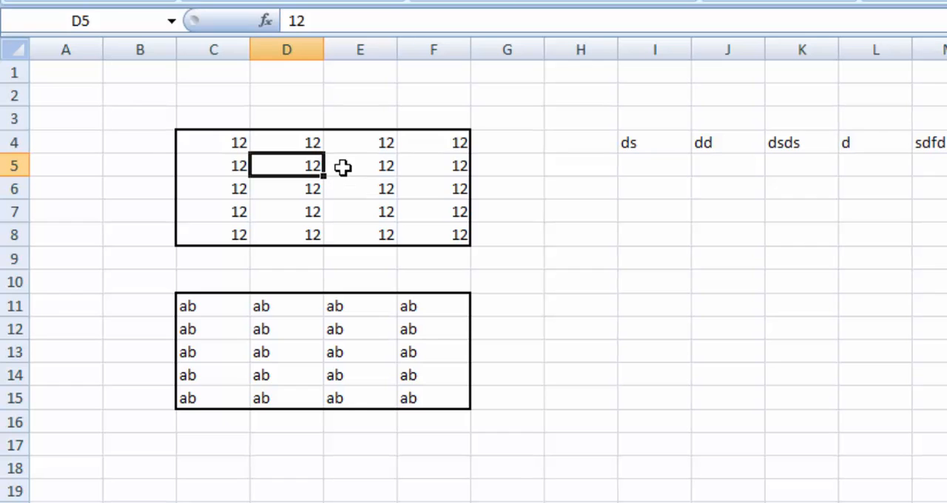
Insert a blank cell at D5 with Shift cells right, and undo the insertion
key(ctrl+shift+equal)
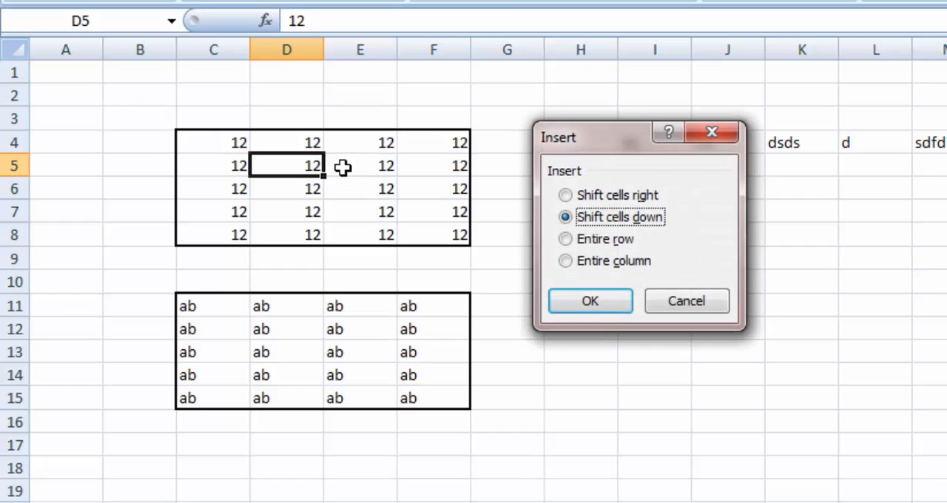
click(565, 195)
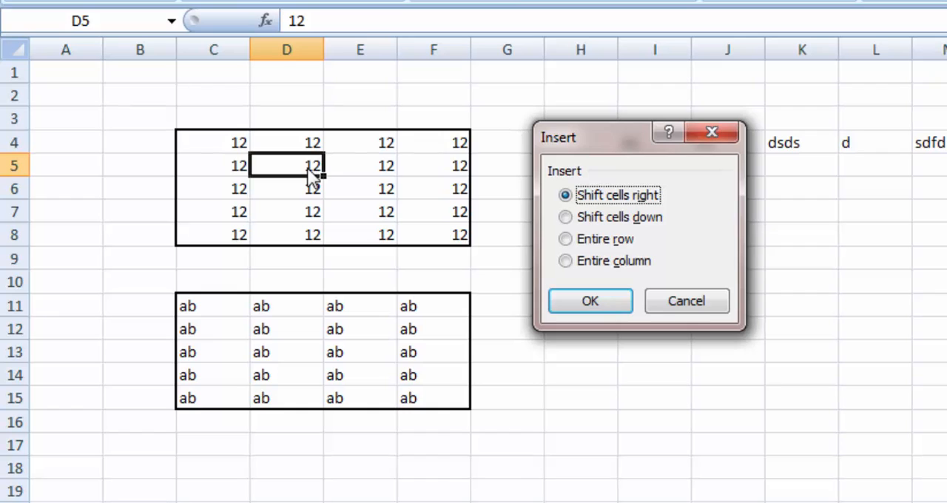
click(595, 302)
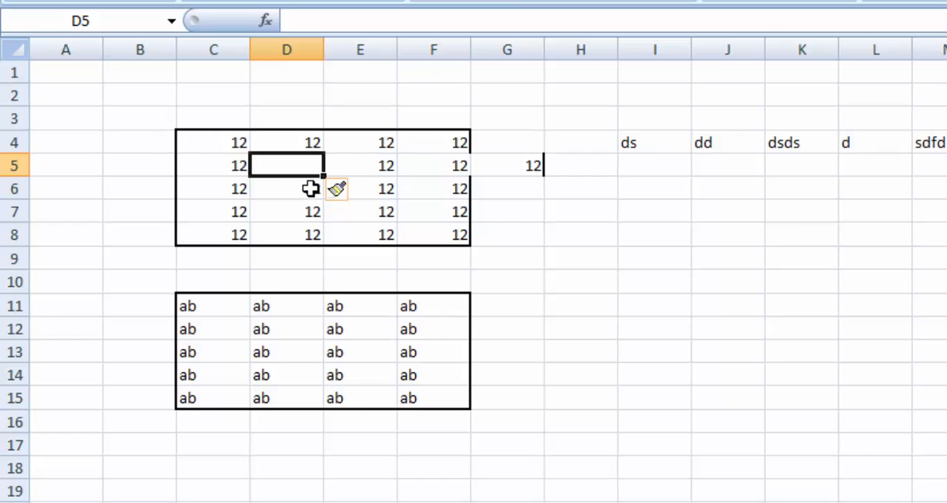
key(ctrl+z)
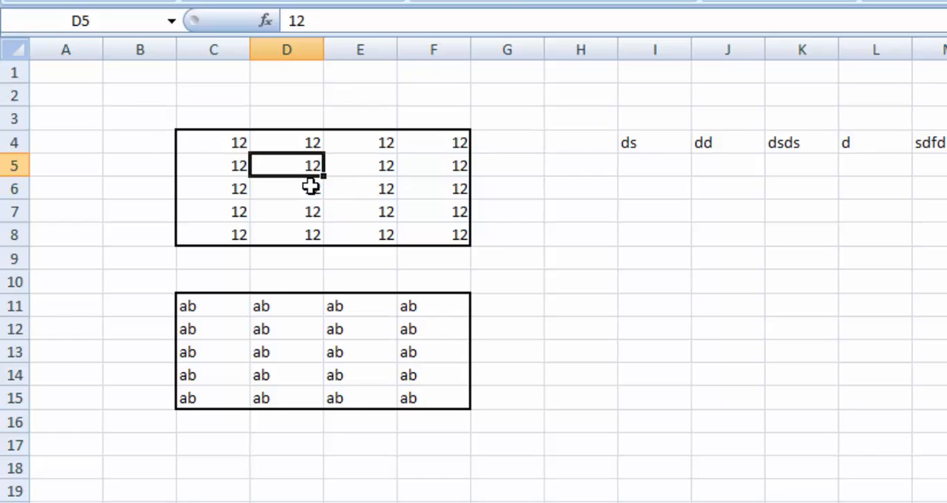
Insert a blank column at D5 with the Entire column option, and undo it
key(ctrl+shift+plus)
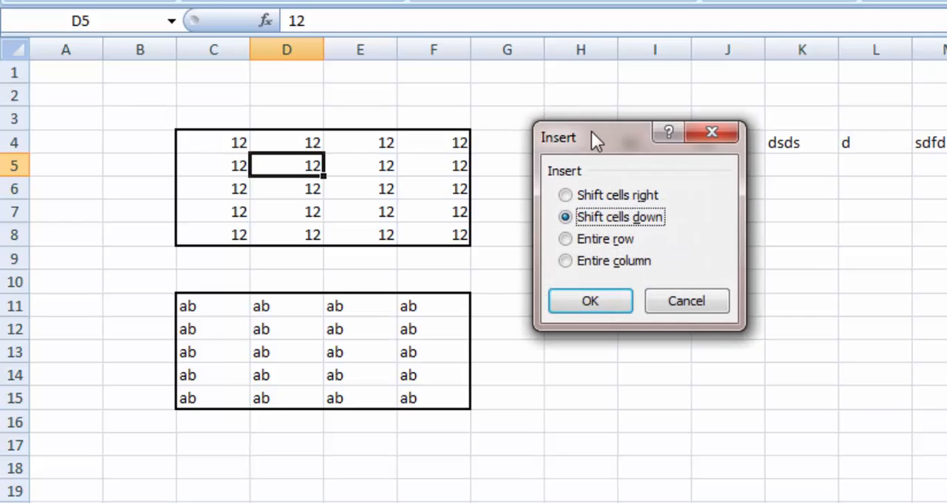
drag(591, 131, 575, 123)
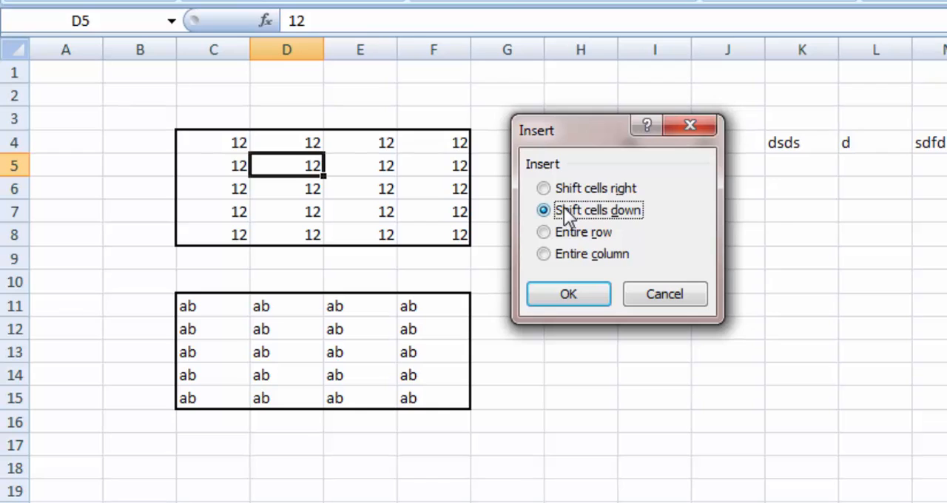
click(543, 253)
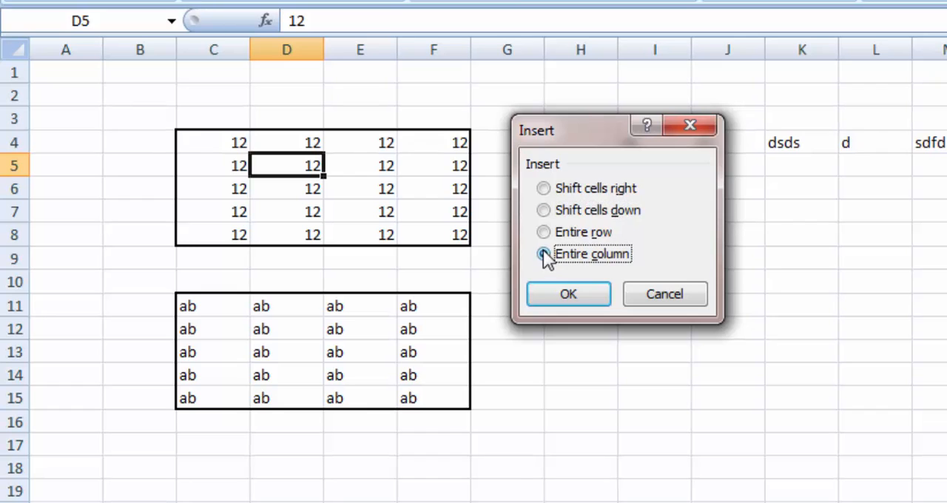
click(558, 295)
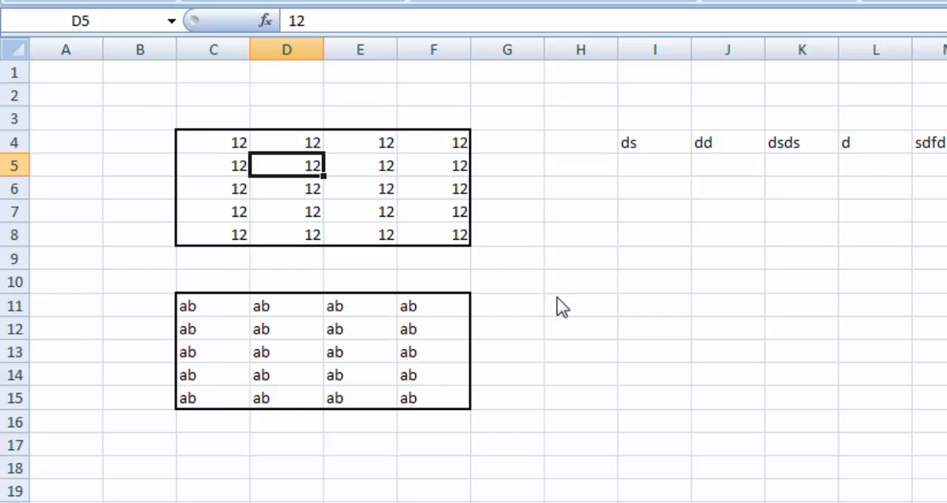
Insert a blank row at D5 with the Entire row option twice, undoing the insertion each time
key(ctrl+plus)
click(545, 234)
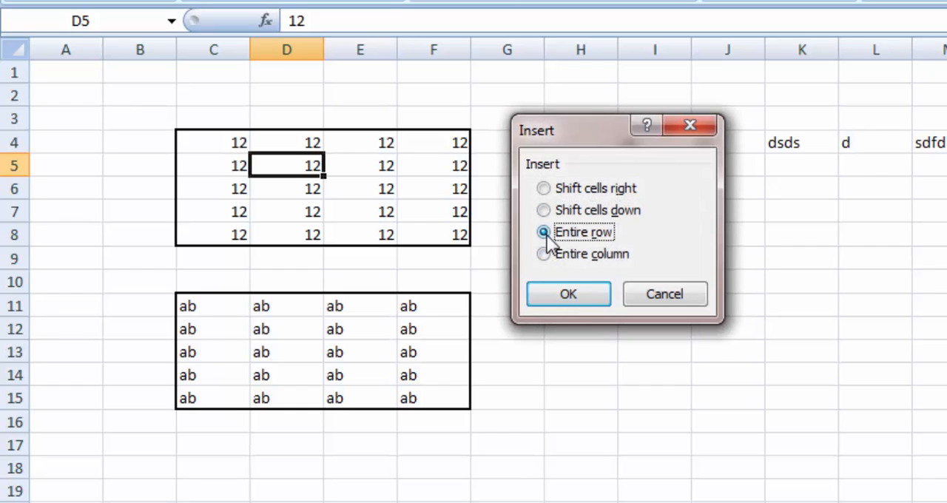
click(568, 295)
key(ctrl+z)
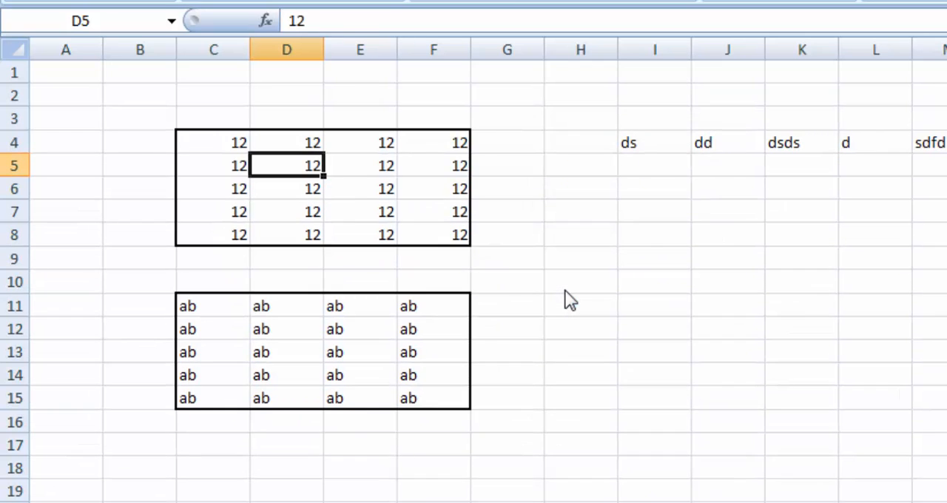
key(ctrl+shift+plus)
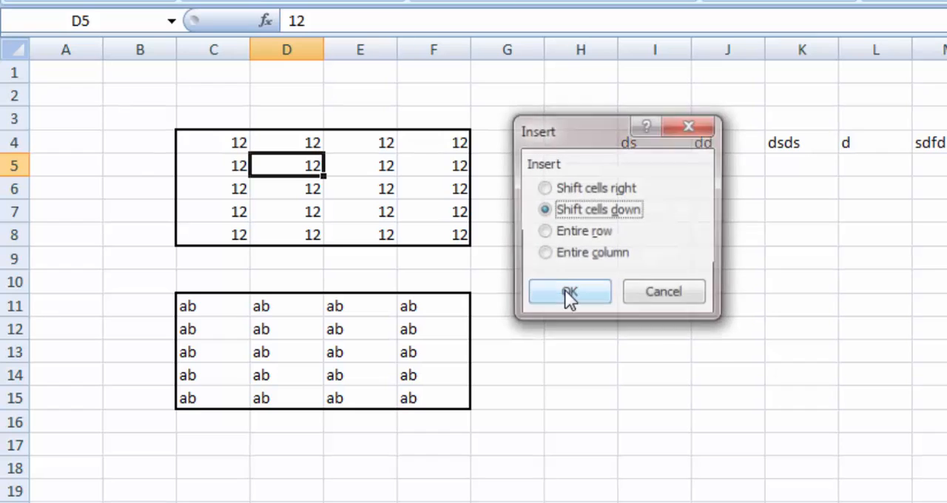
key(Down)
click(566, 295)
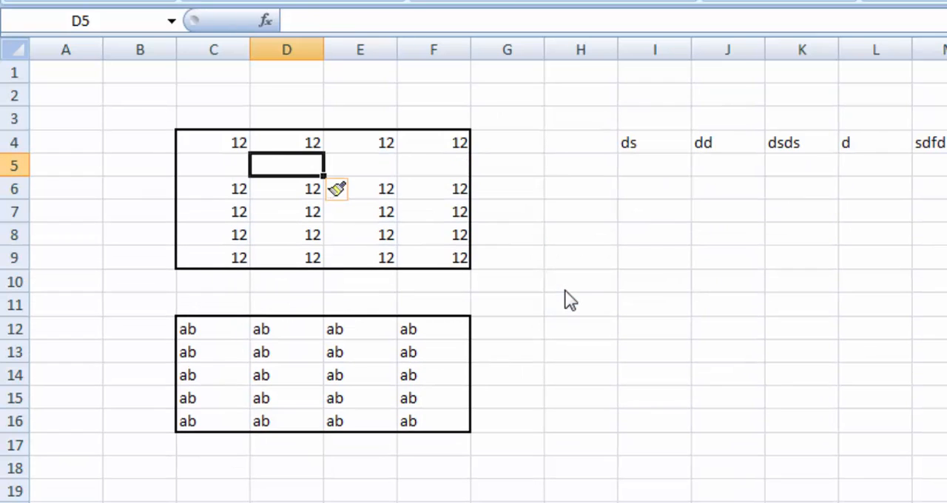
key(ctrl+z)
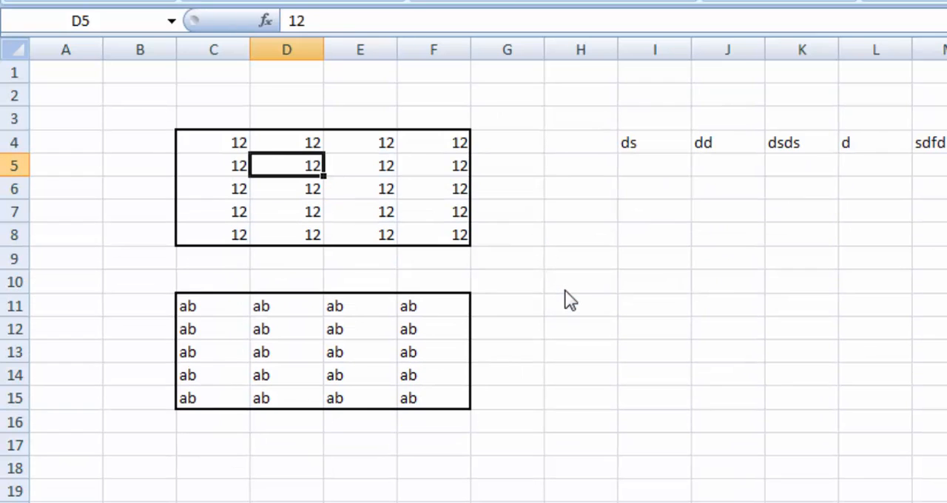
Insert an entire blank column at D5 again through the Insert dialog, and undo the insertion
key(ctrl+shift+plus)
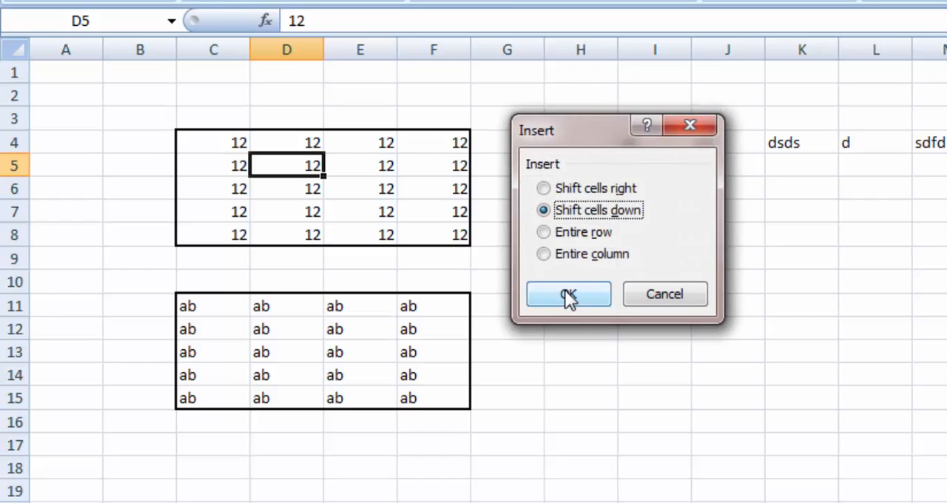
key(alt+c)
click(567, 296)
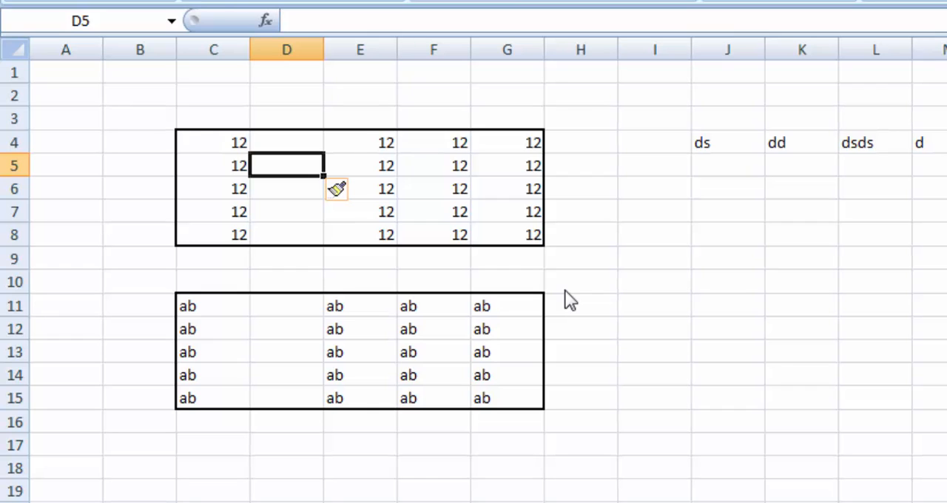
key(ctrl+z)
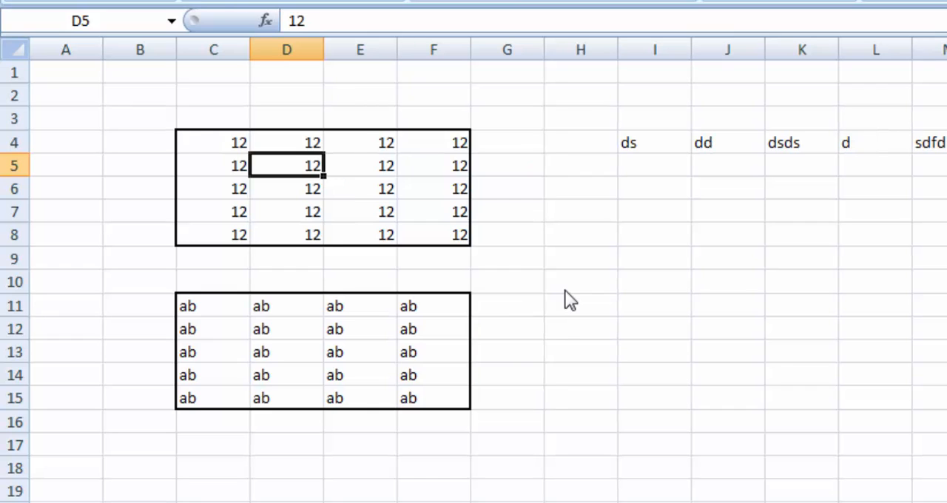
Select the whole of row 7 and insert a blank row there
key(Left)
key(Left)
key(Left)
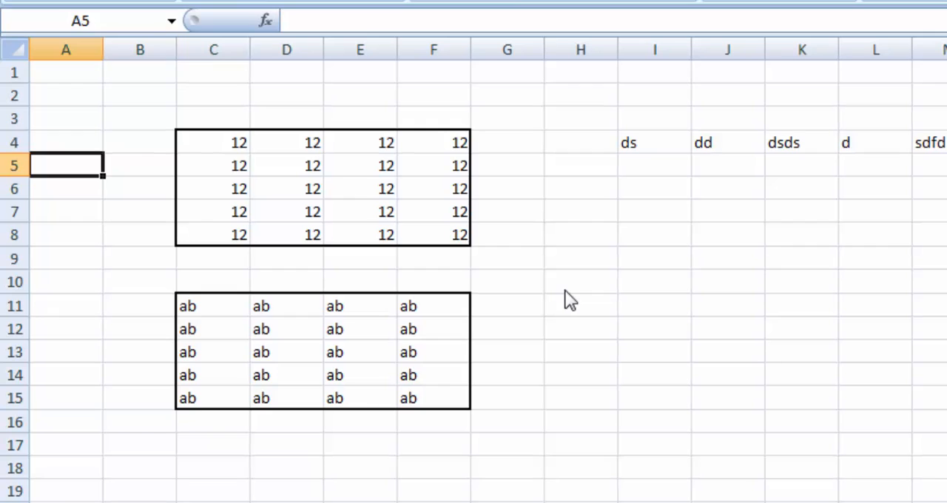
key(Down)
key(Down)
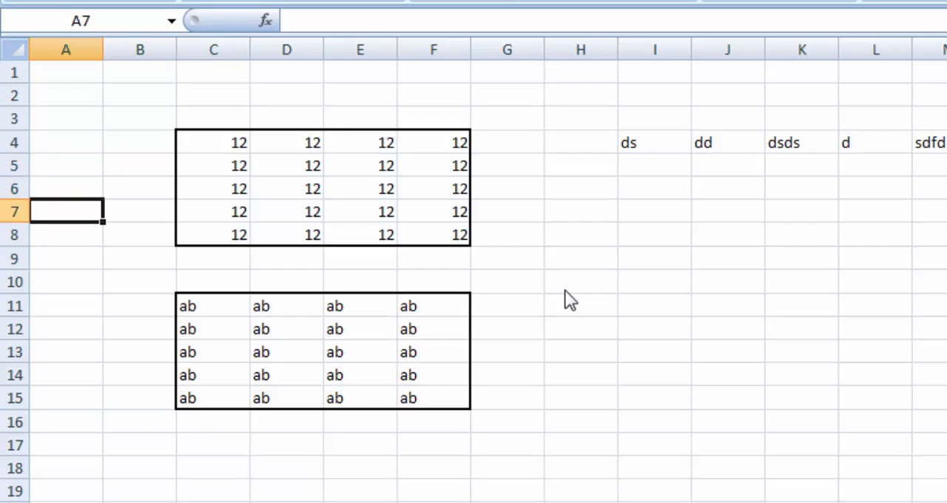
key(shift+space)
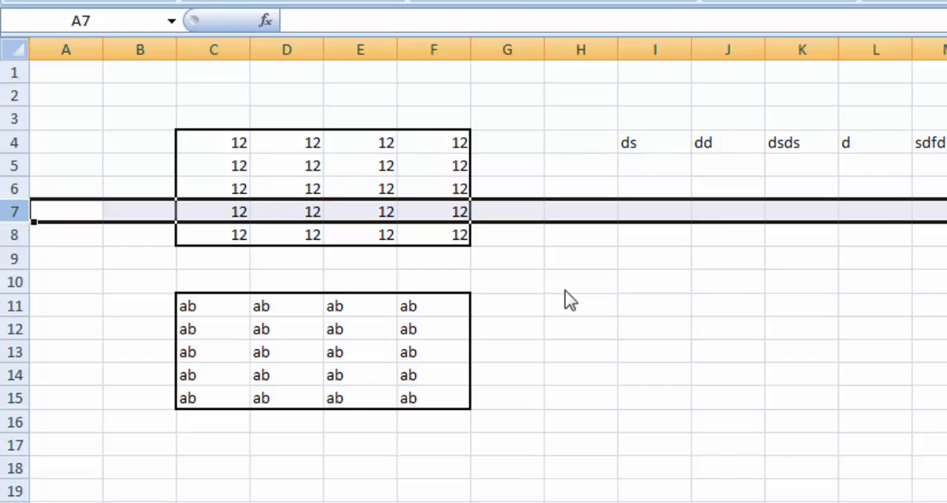
key(ctrl+plus)
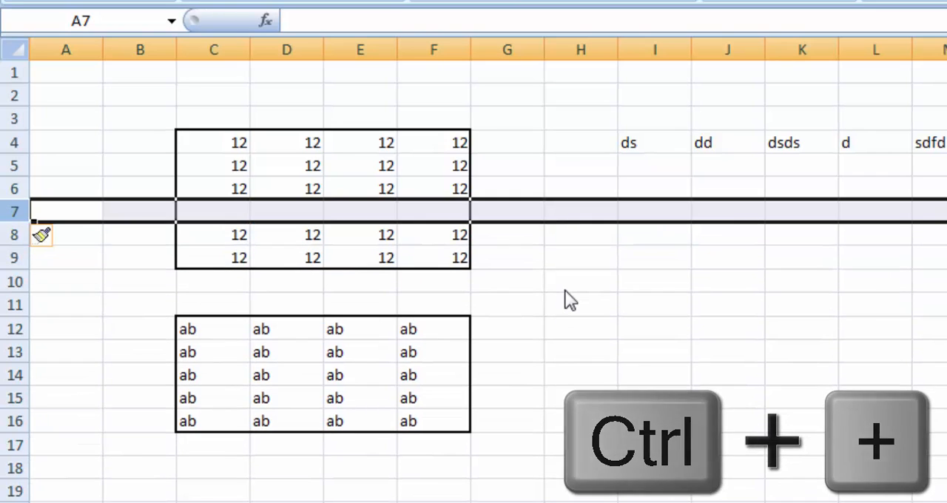
Select the whole of column D and insert a blank column there
key(Down)
key(Right)
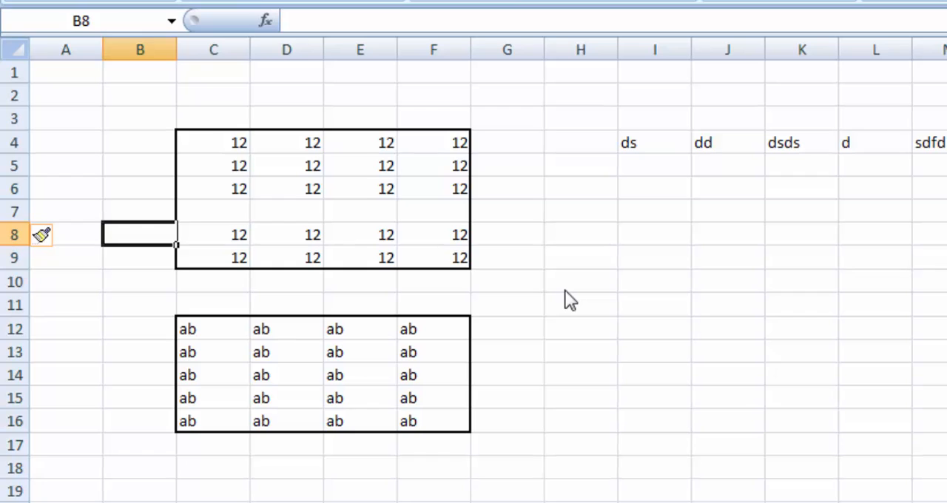
key(Right)
key(Right)
key(ctrl+space)
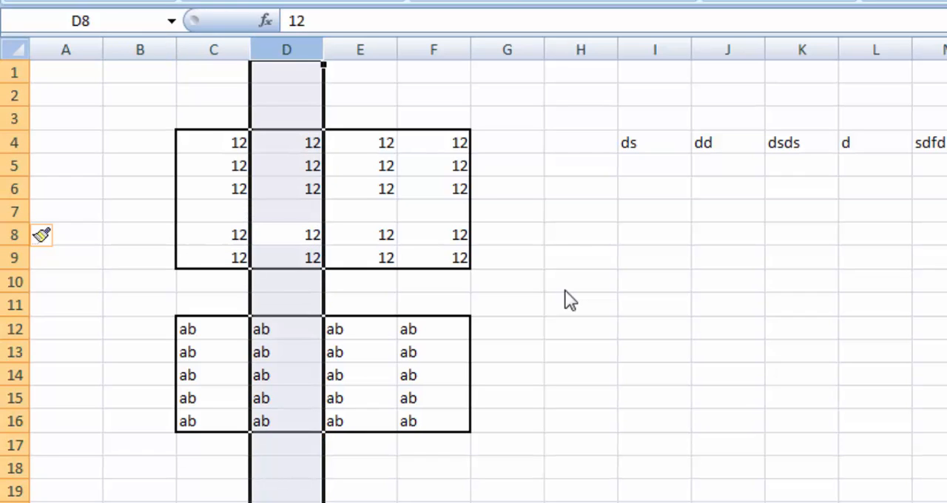
key(ctrl+plus)
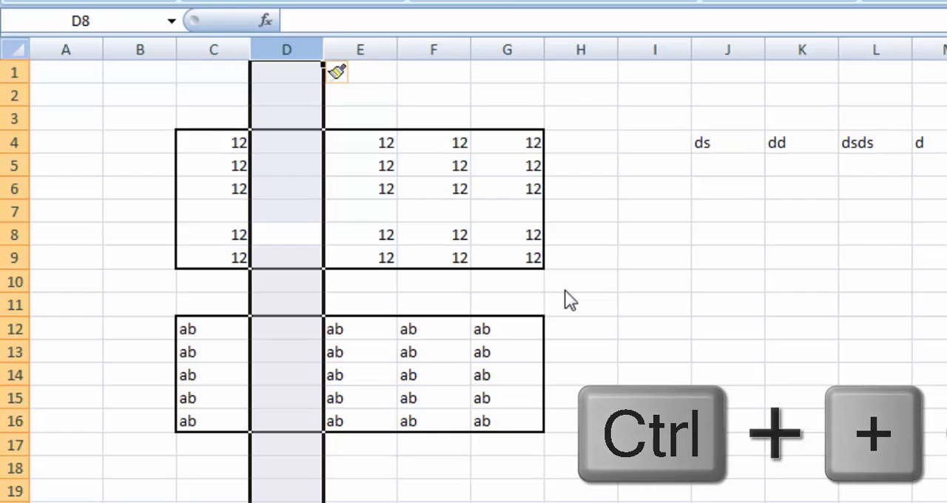
Switch to the shortcut list sheet and select the name of shortcut 80, Ctrl+Enter, in B6
key(Down)
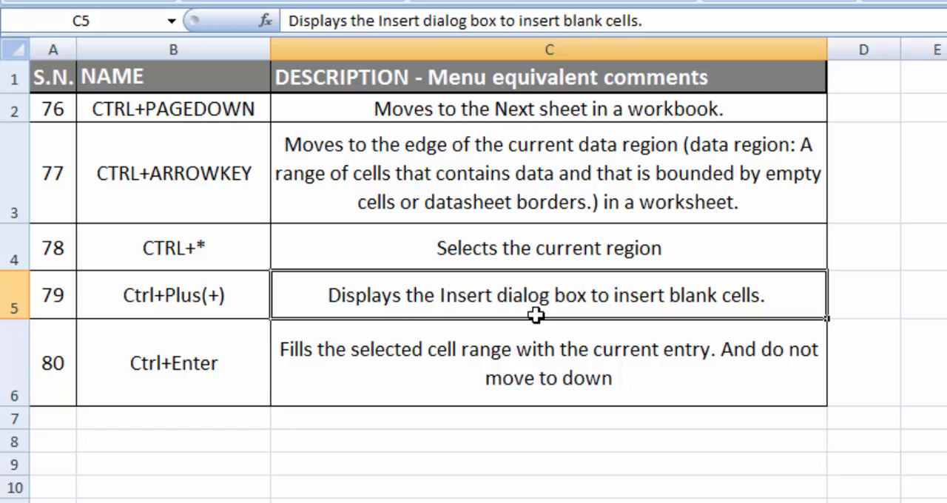
key(Down)
key(Home)
key(Right)
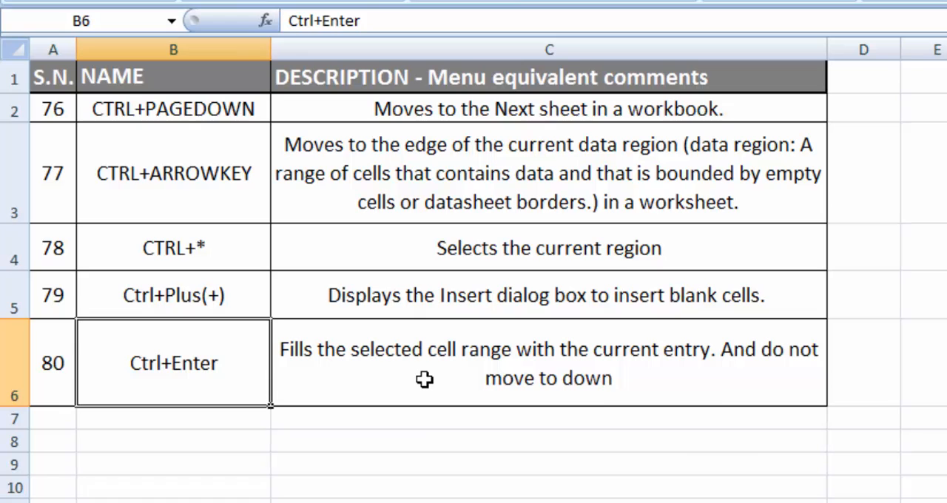
Switch to the sheet with the sample tables and go to the empty cell H10 beside them
key(ctrl+Page_Down)
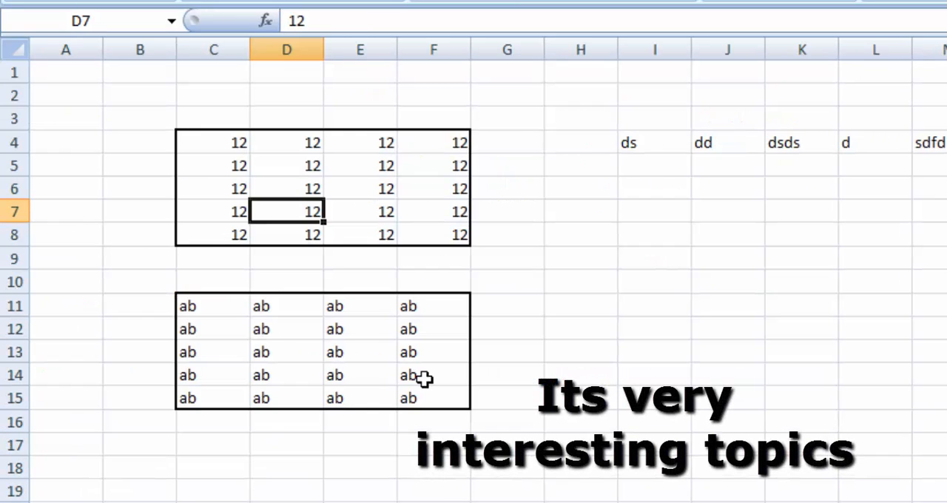
key(Down)
key(Down)
key(Down)
key(Down)
key(Right)
key(Right)
key(Right)
key(Right)
key(Right)
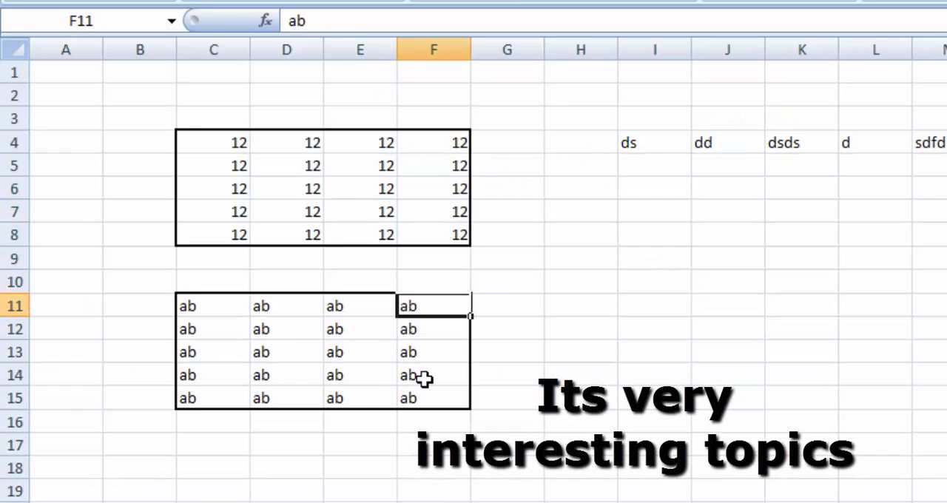
key(Up)
key(Left)
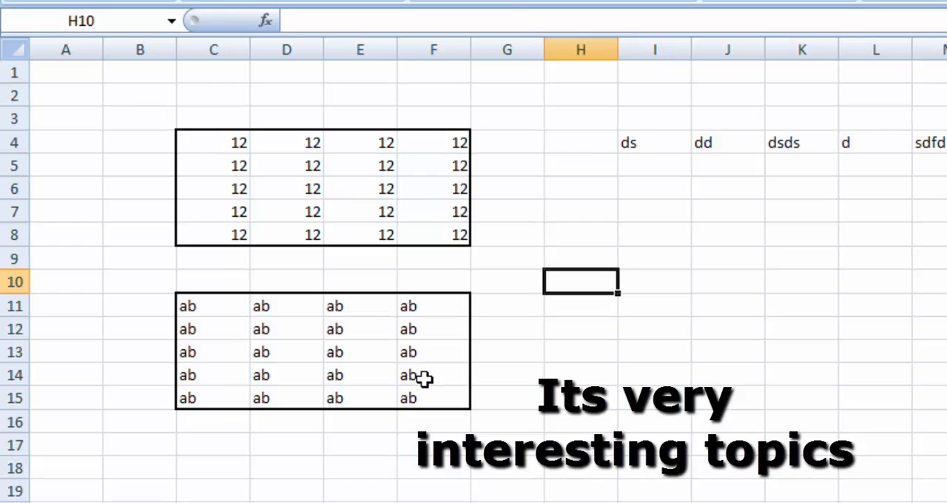
Select the empty range H8:K13 and fill all of its cells at once with "avymank"
key(Up)
key(Up)
key(shift+Right)
key(shift+Right)
key(shift+Right)
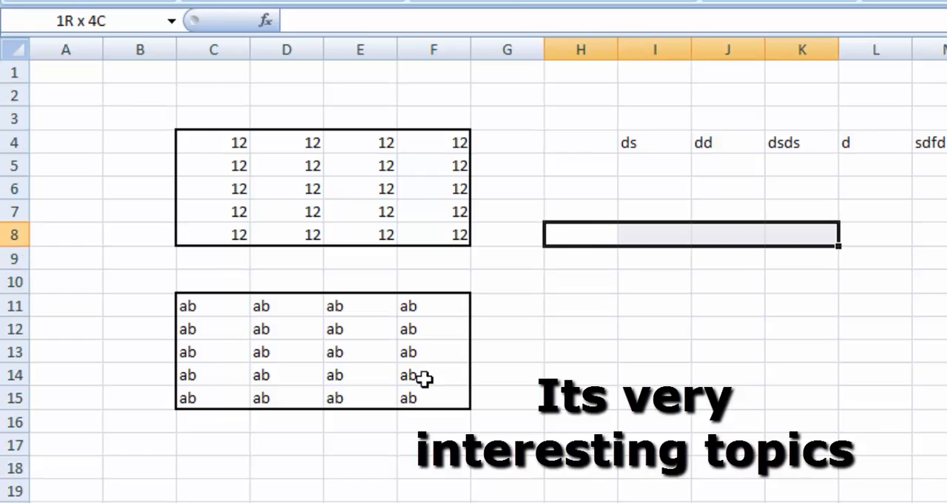
key(shift+Down)
key(shift+Down)
key(shift+Down)
key(shift+Down)
key(shift+Down)
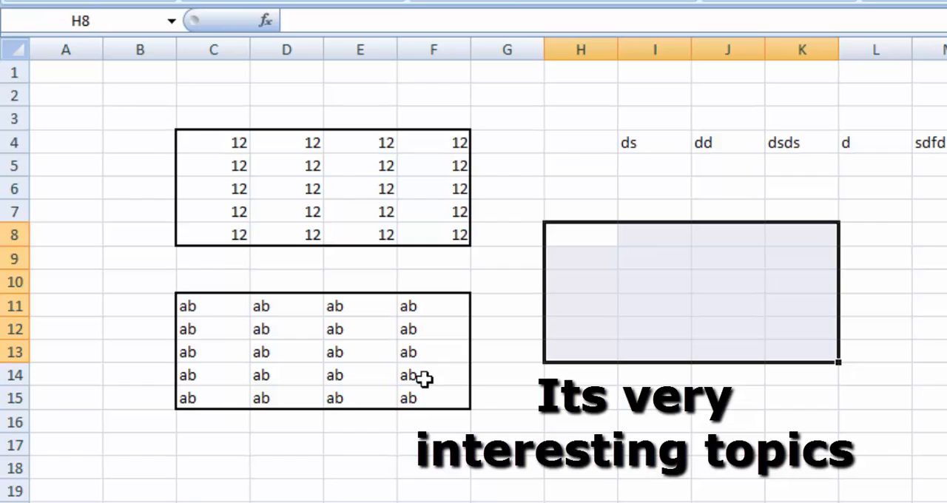
text(a)
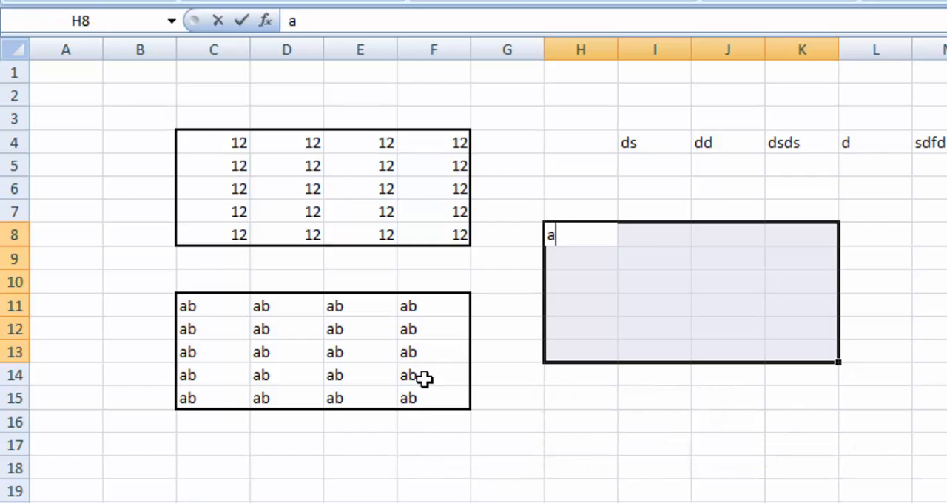
text(vymank)
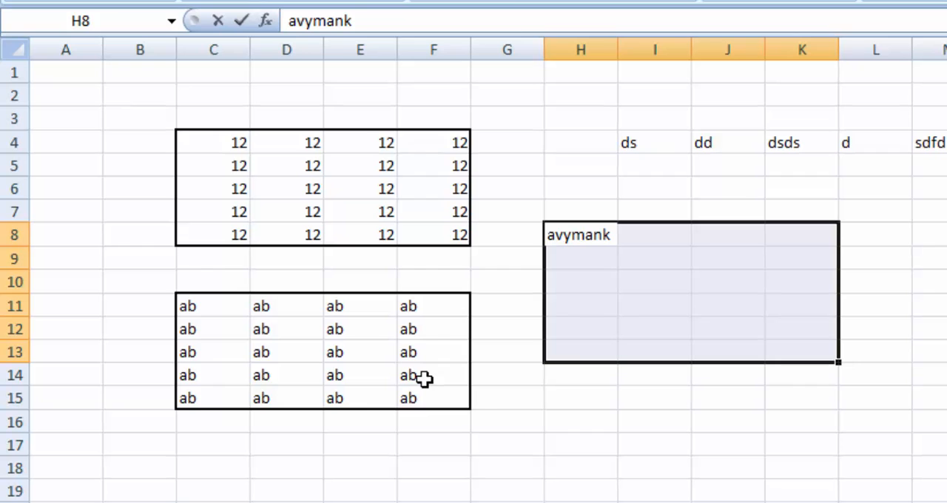
key(ctrl+Return)
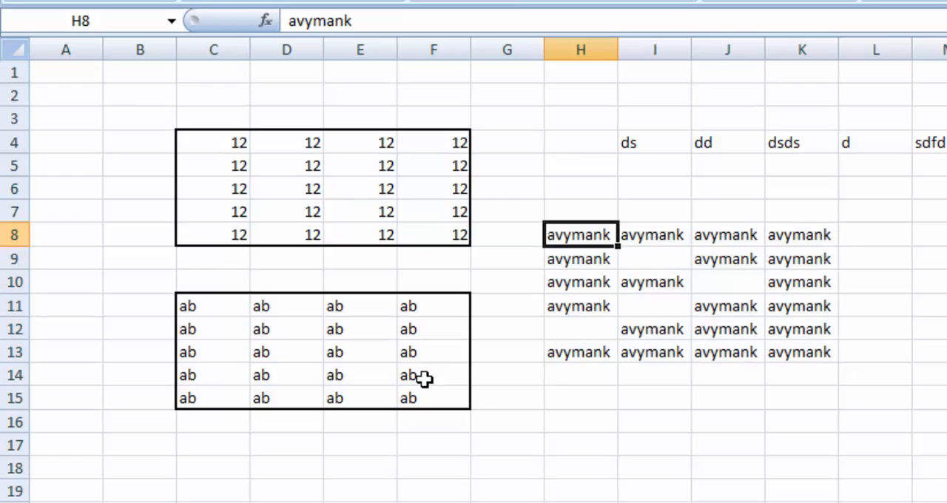
Select only the blank cells within H8:K13 using Go To Special with the Blanks option
key(ctrl+a)
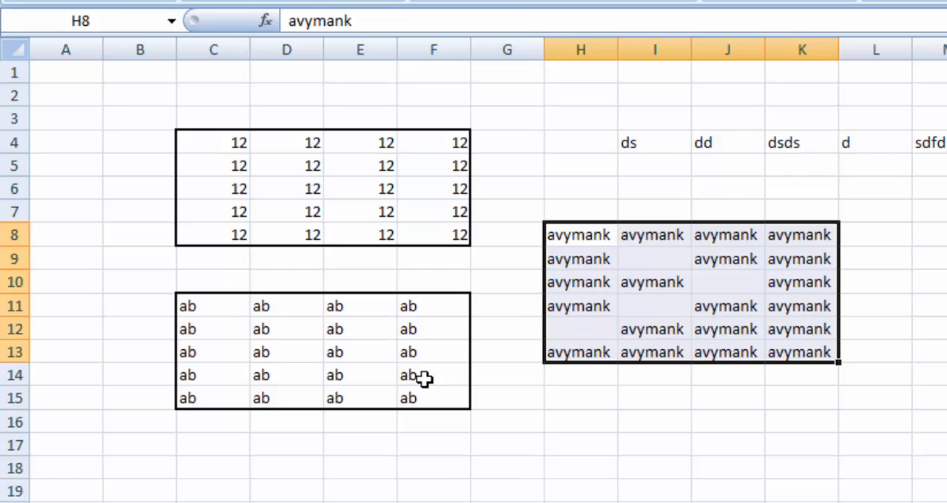
key(ctrl+g)
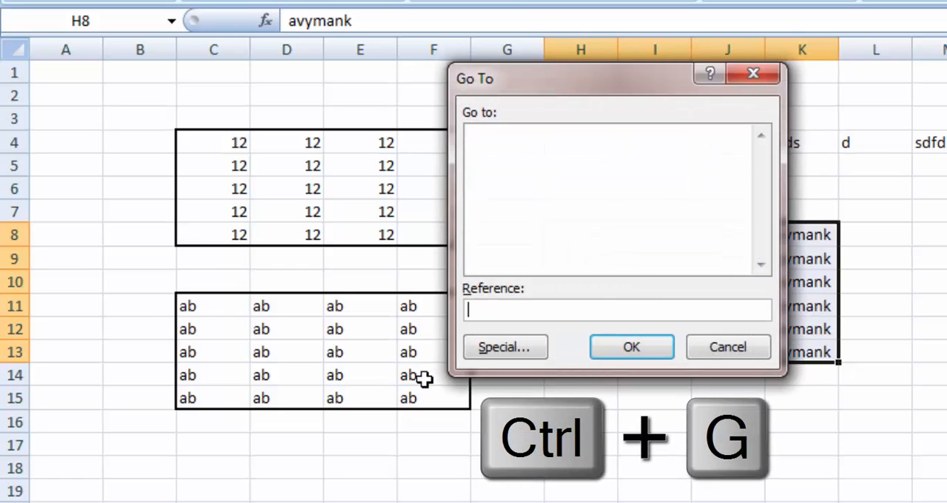
key(alt+s)
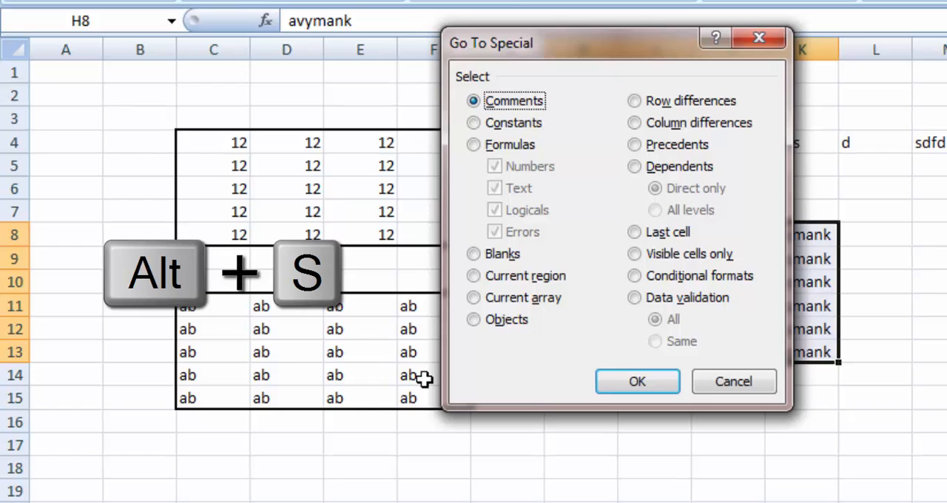
click(473, 254)
click(644, 378)
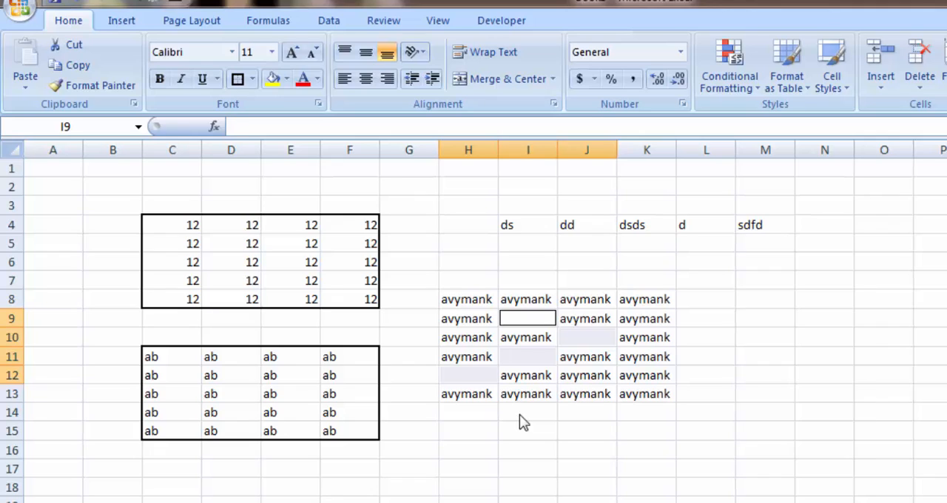
Shade the selected blank cells yellow and enter 12 in all of them at once
click(273, 82)
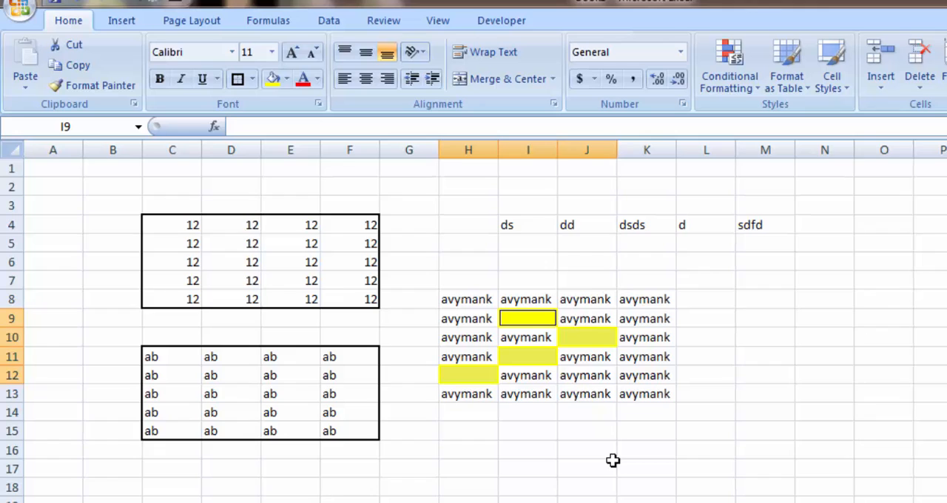
text(12)
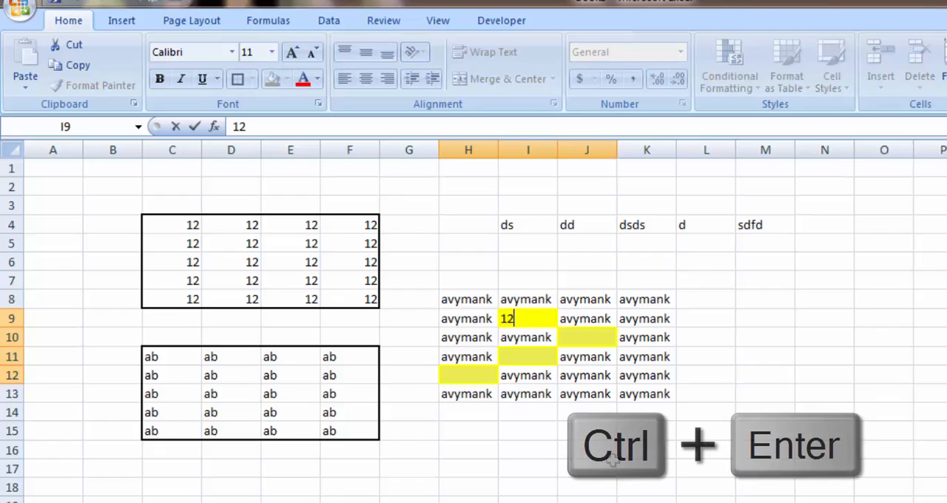
key(ctrl+Return)
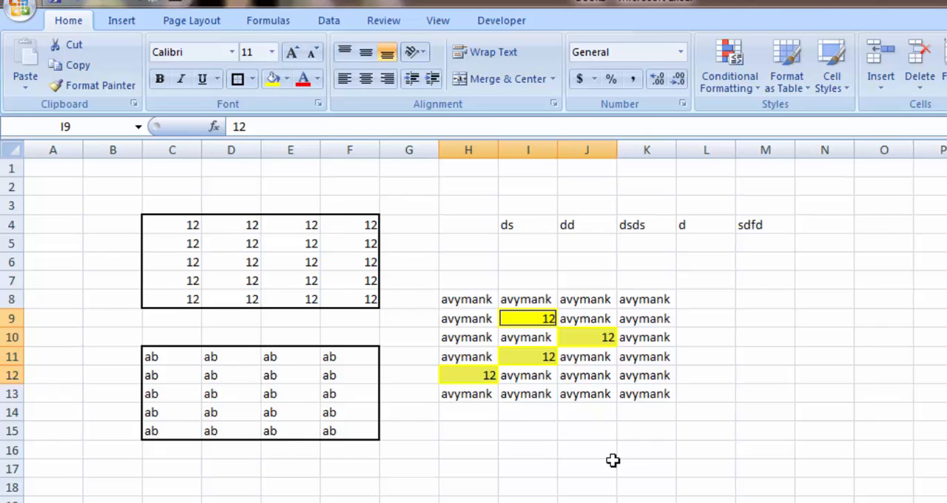
Undo the 12 entries and the yellow shading in the blank cells, and return to H8
key(ctrl+z)
key(Up)
key(Up)
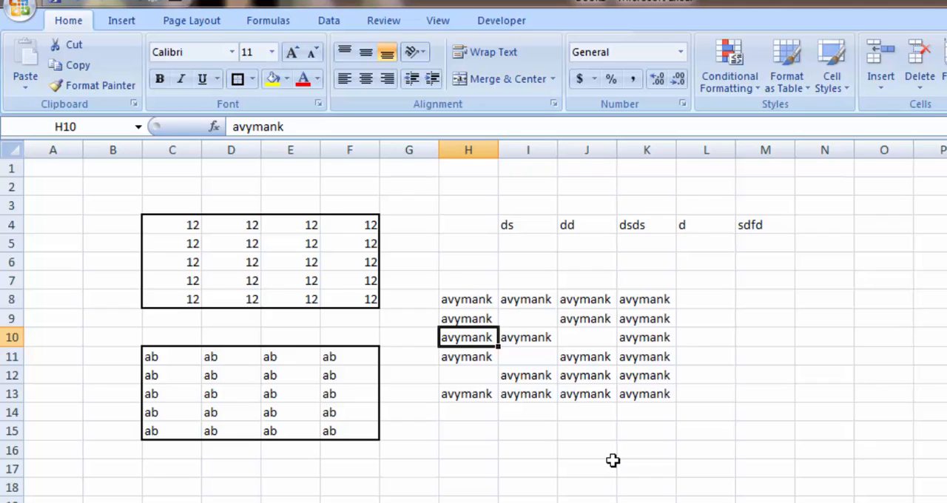
key(Up)
key(Up)
key(ctrl+shift+Right)
key(ctrl+shift+Left)
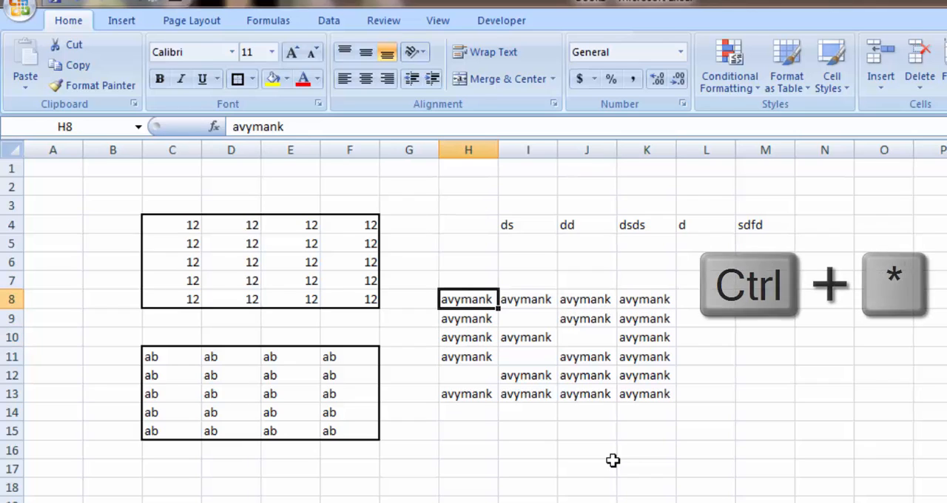
key(ctrl+shift+8)
key(Up)
key(Down)
key(ctrl+shift+Right)
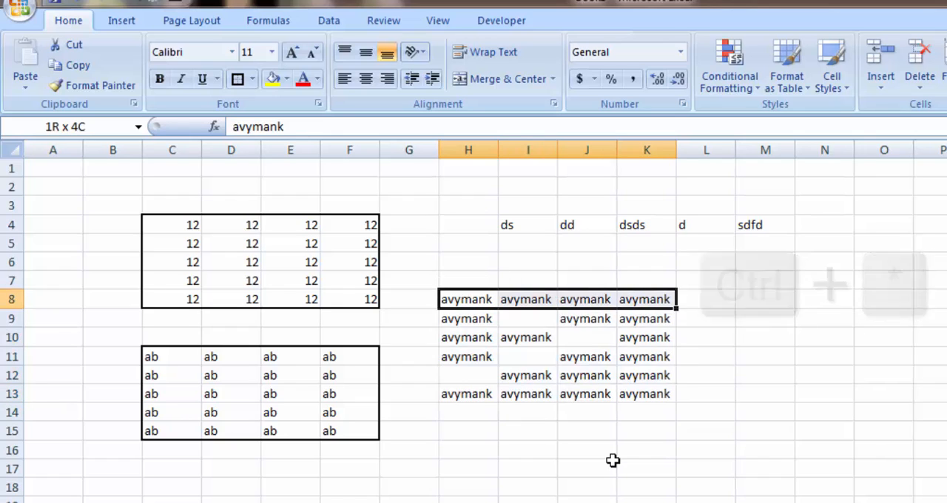
key(shift+Down)
key(shift+Down)
Select the range H8:K13 and narrow the selection to its blank cells using Go To Special with Blanks
key(shift+Down)
key(shift+Down)
key(shift+Down)
key(Left)
key(Right)
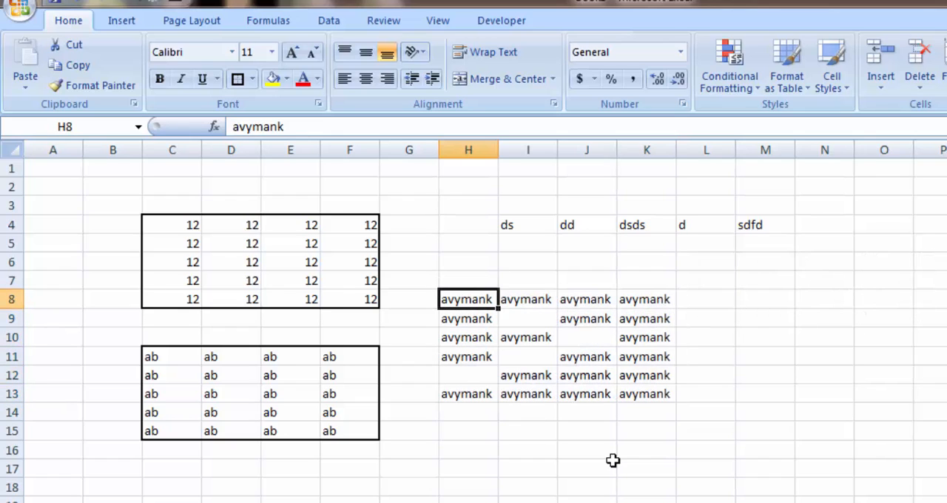
key(ctrl+shift+Right)
key(ctrl+shift+Down)
key(shift+Down)
key(shift+Down)
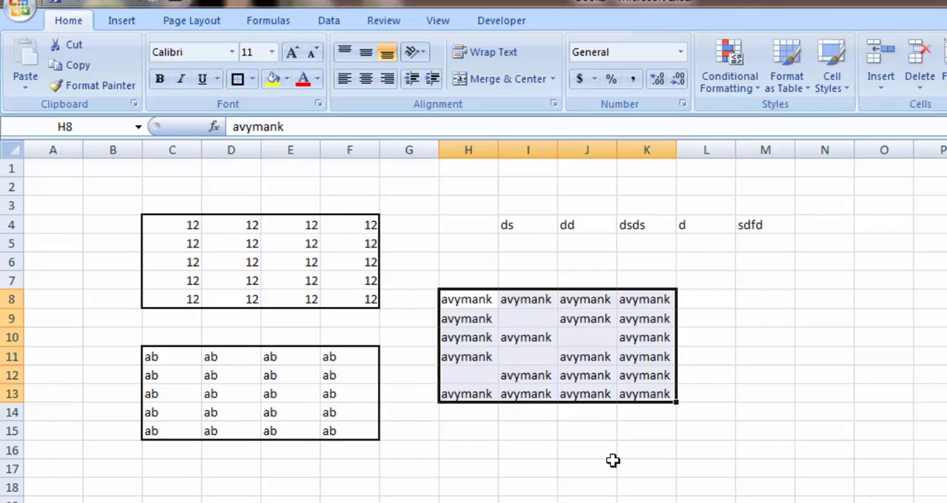
key(ctrl+g)
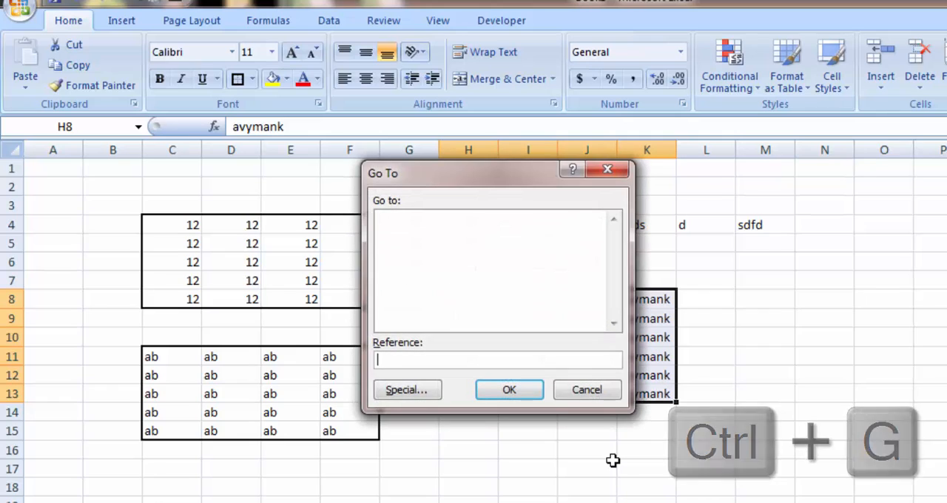
key(F5)
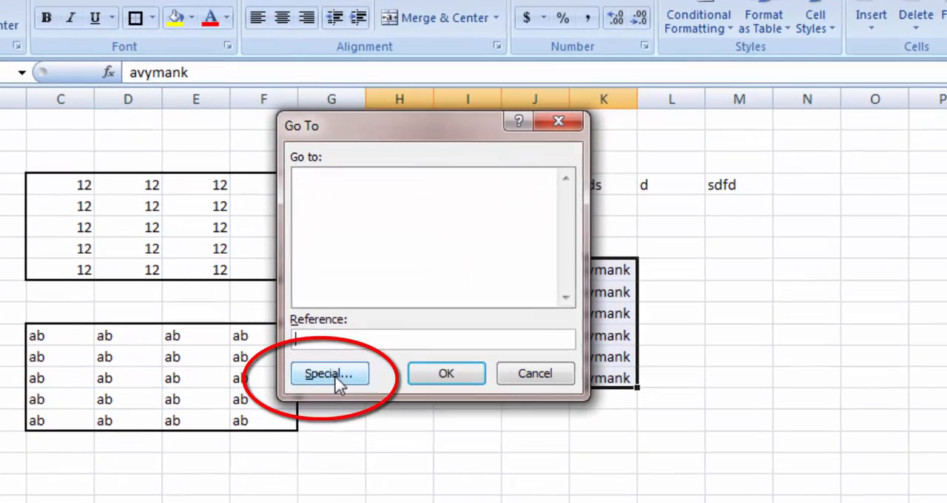
click(409, 391)
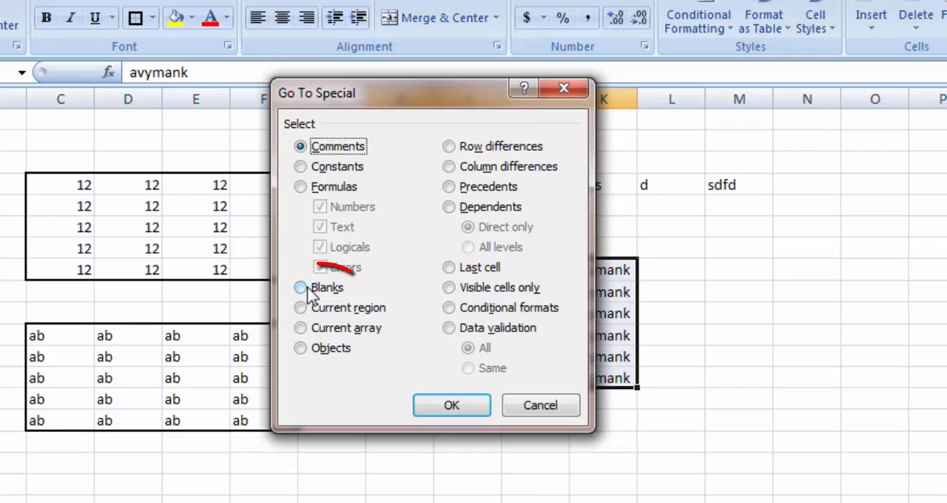
click(305, 288)
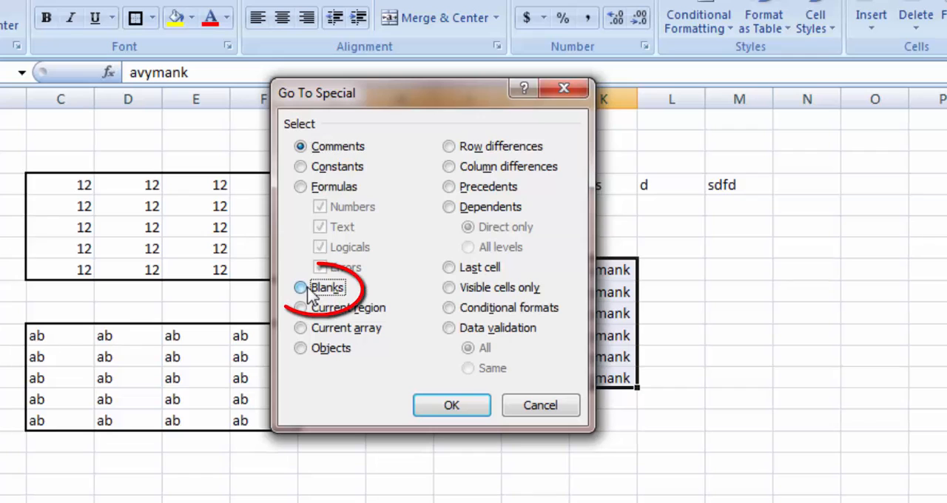
click(454, 406)
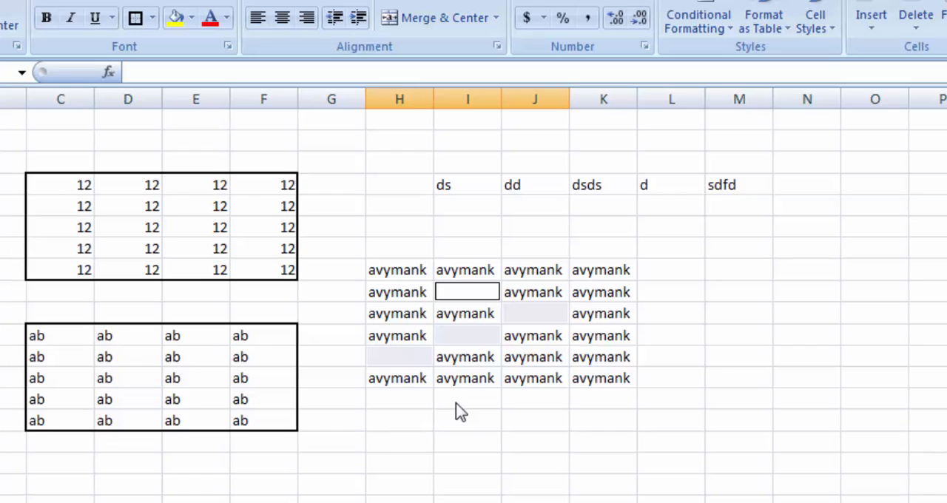
Enter 20 in all the selected blank cells at once
text(20)
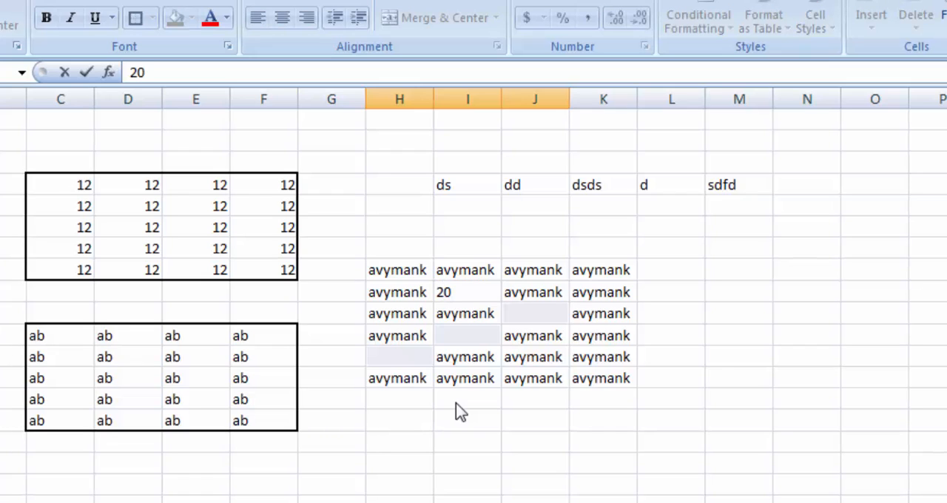
key(ctrl+Return)
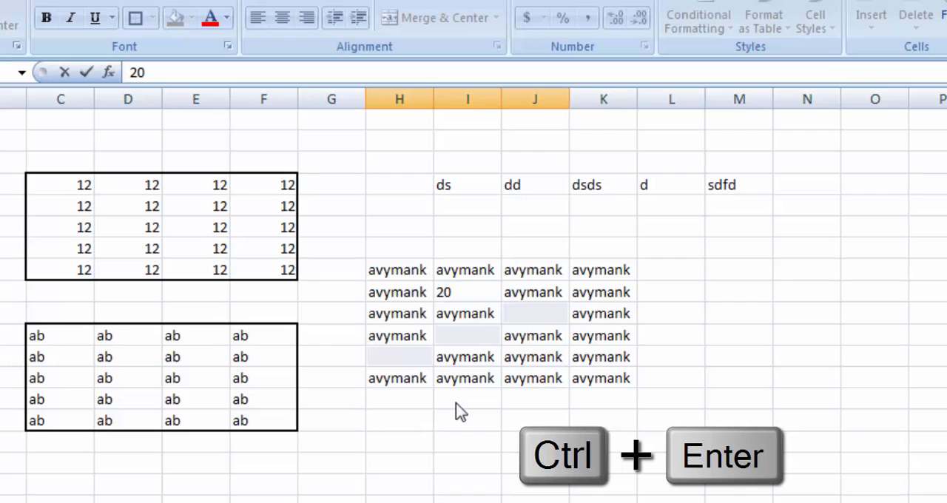
key(ctrl+Return)
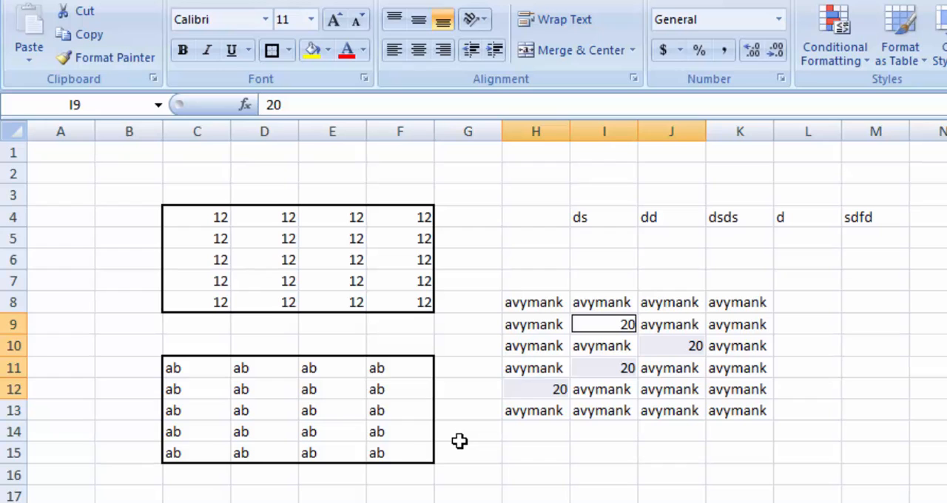
Select the filled block H8:K13 on the sample sheet, and return to the shortcut list sheet
key(Left)
key(Up)
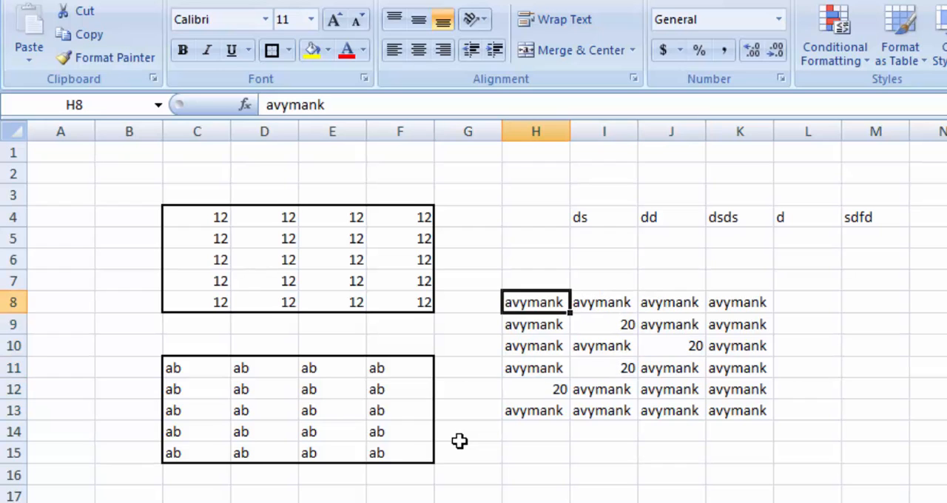
key(Down)
key(ctrl+shift+Right)
key(ctrl+shift+Down)
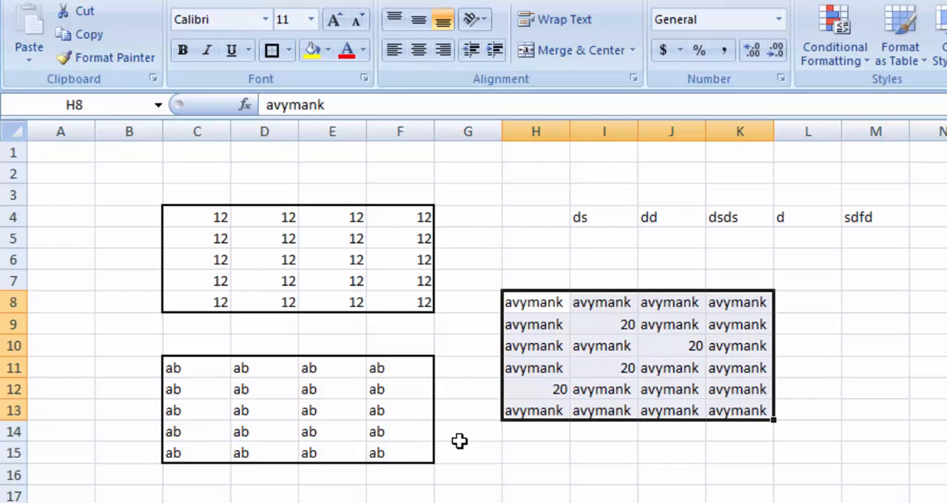
key(ctrl+Page_Up)
key(alt+Tab)
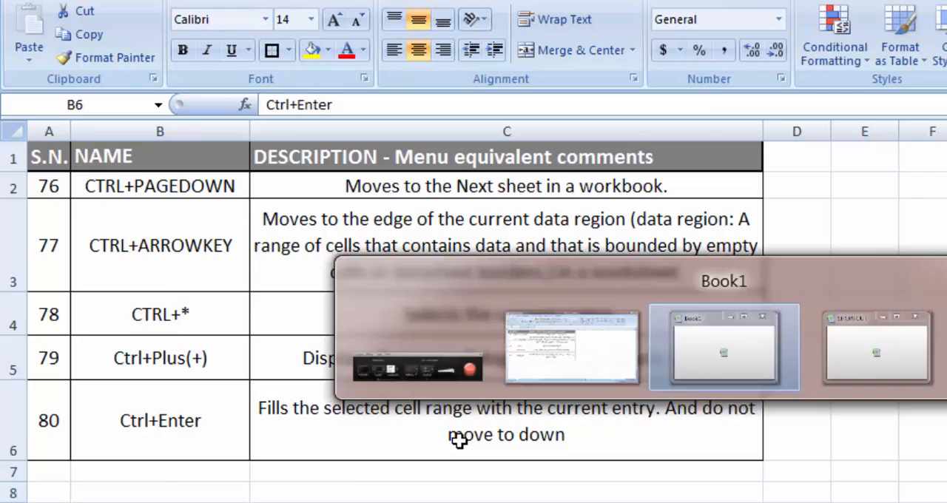
Return to the sample sheet, enter "sddsf" in the empty cell H17, and move to the cell below it
key(Down)
key(Down)
key(Down)
key(Down)
key(Down)
key(Down)
key(Down)
key(Down)
key(Down)
key(Down)
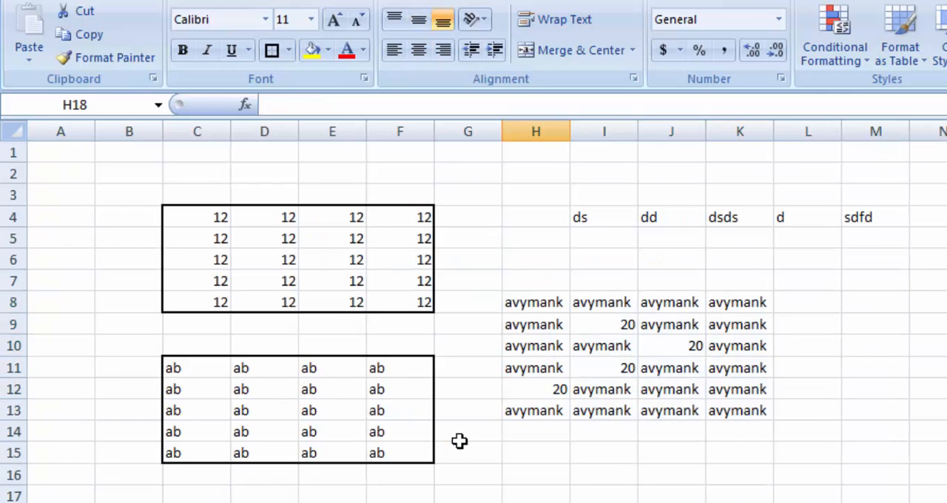
key(Up)
key(Left)
key(Right)
text(sddsf)
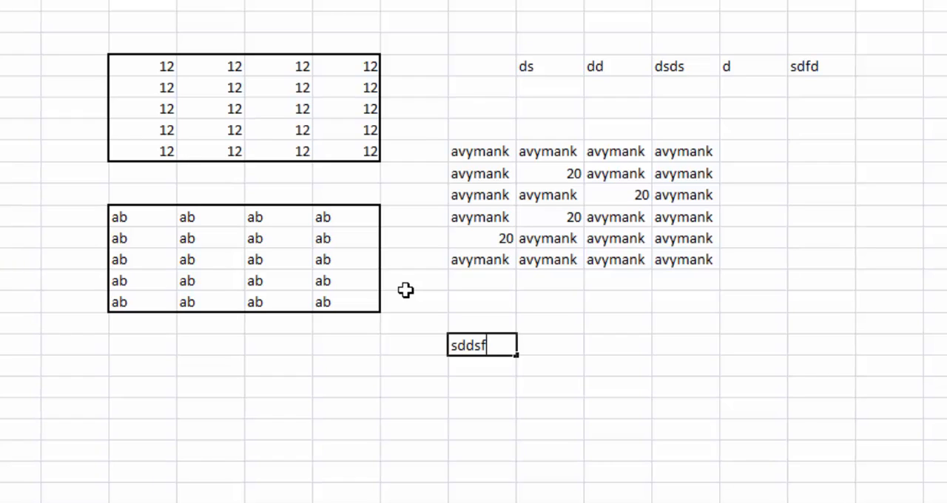
key(Return)
key(Up)
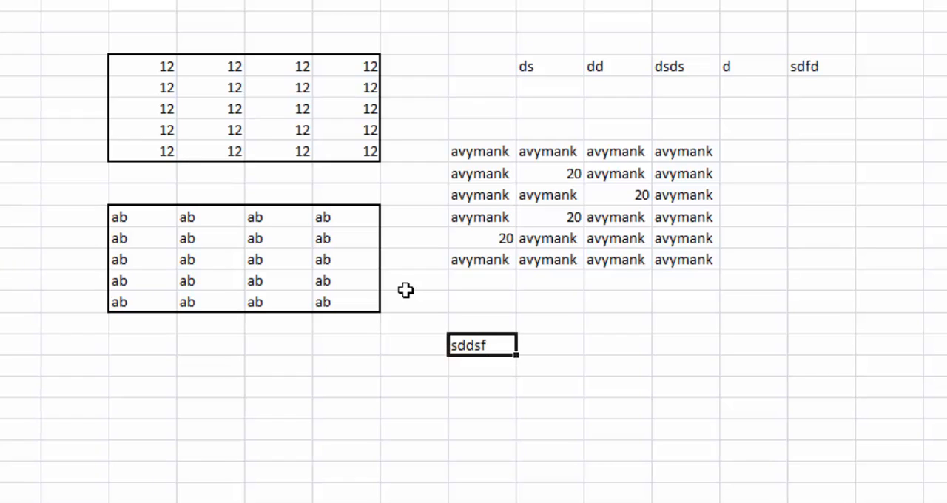
key(Down)
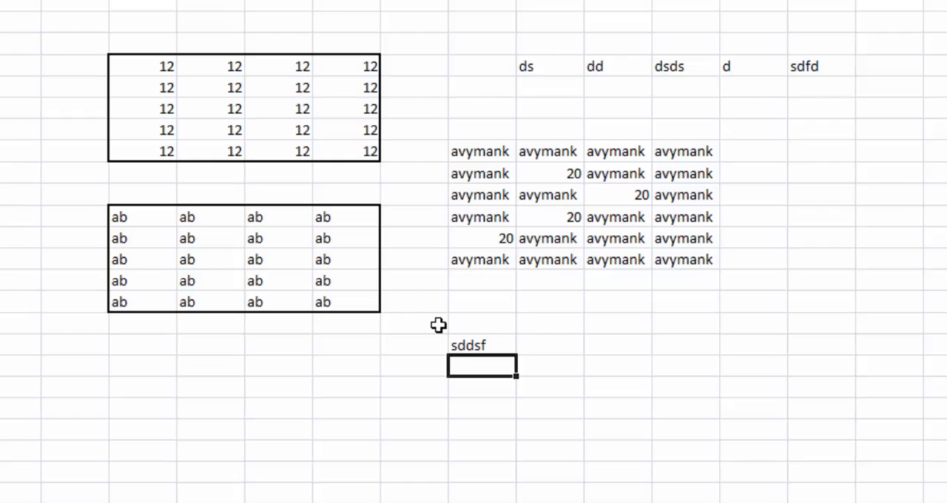
Enter "sdfsd" in cell I18 with Ctrl+Enter behaviour, so the same cell stays selected
key(Up)
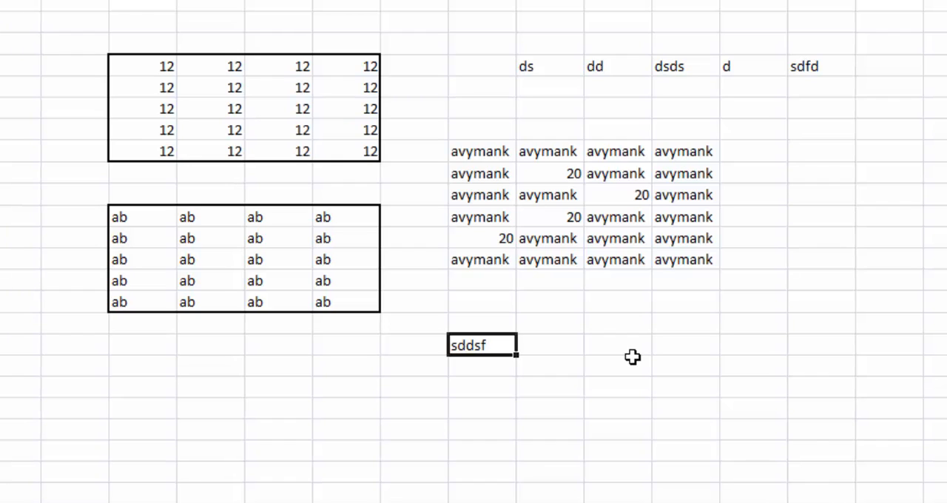
key(Down)
key(Right)
text(sdfsd)
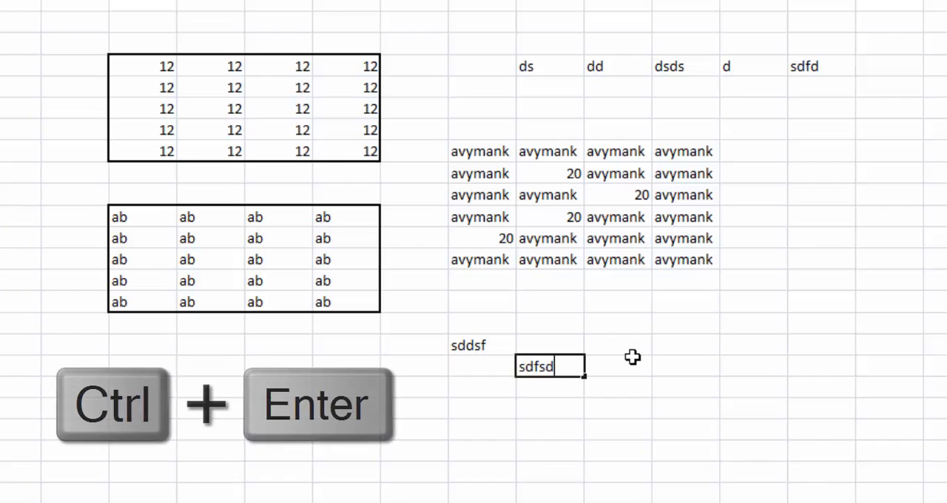
key(ctrl+Return)
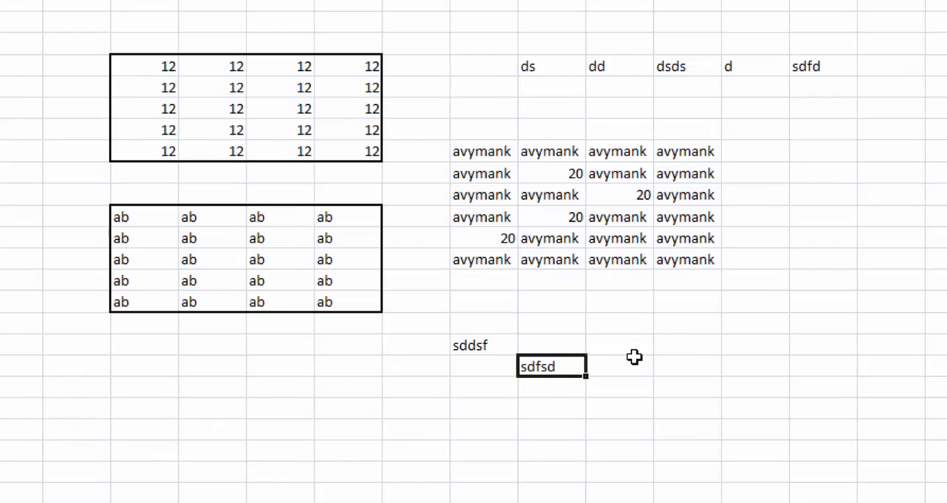
Enter "sdsd" in cell H18 and discard the stray backslash started in the cell below it
key(Left)
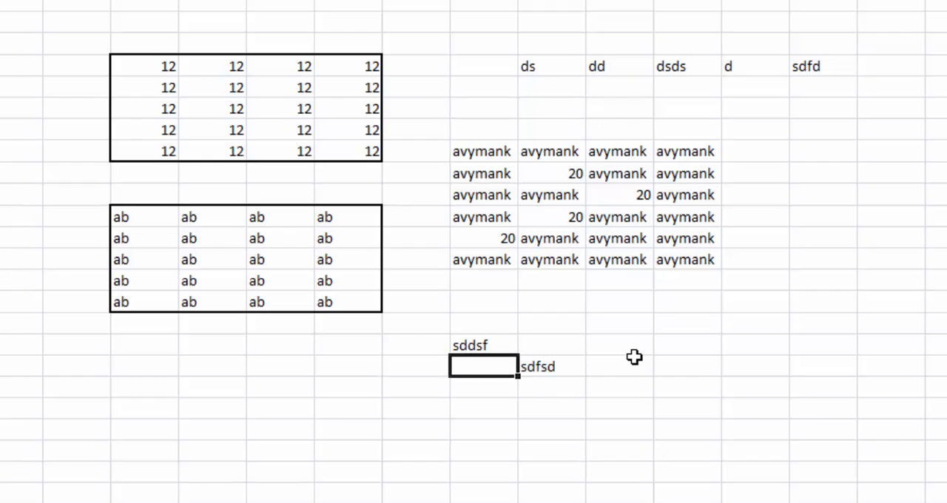
text(sdsd)
key(Return)
text(\)
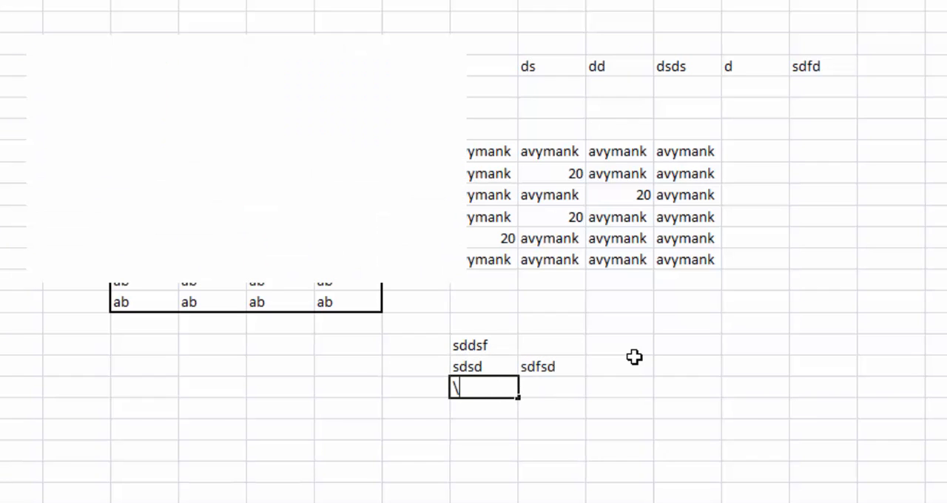
key(Escape)
Replace the content of cell H18 with "sddfsd" and move to the cell below it
key(Up)
key(Up)
key(Down)
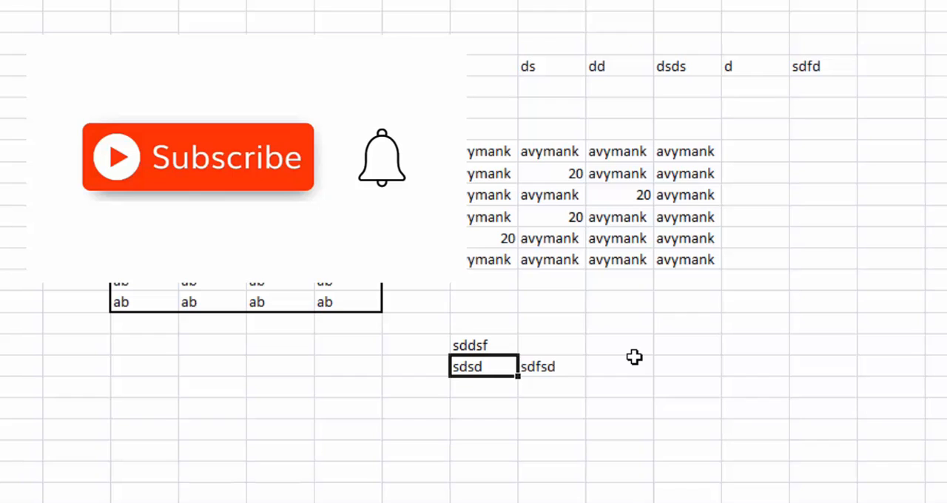
text(sddfsd)
key(Return)
text(=vl)
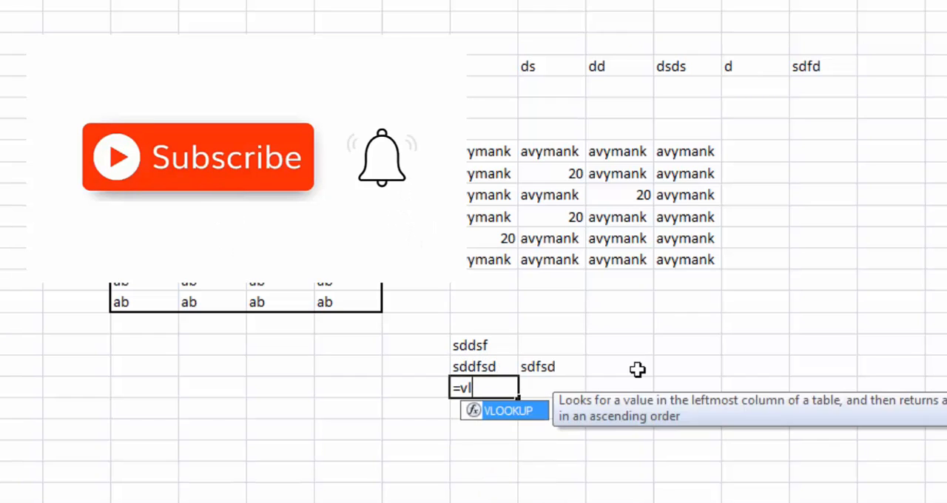
key(BackSpace)
key(BackSpace)
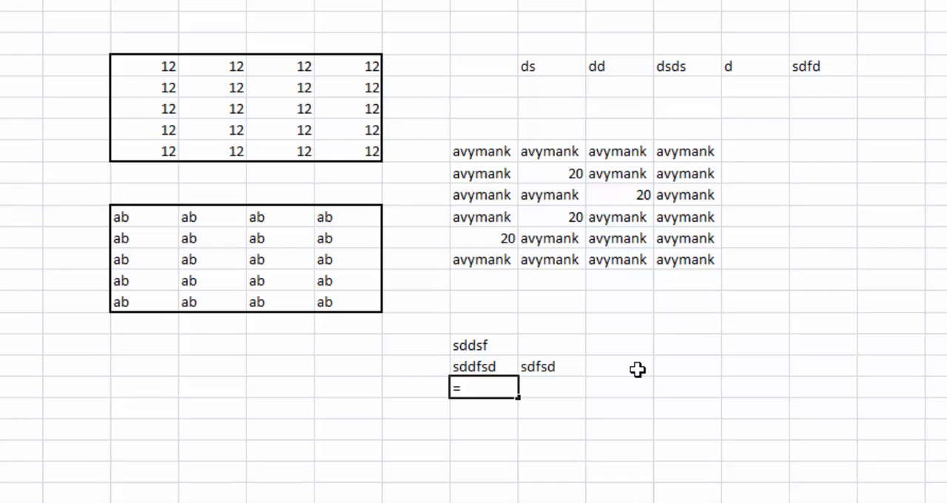
key(BackSpace)
Enter the formula =F15 in cell H20, referencing the last "ab" cell, and keep H20 selected
key(Return)
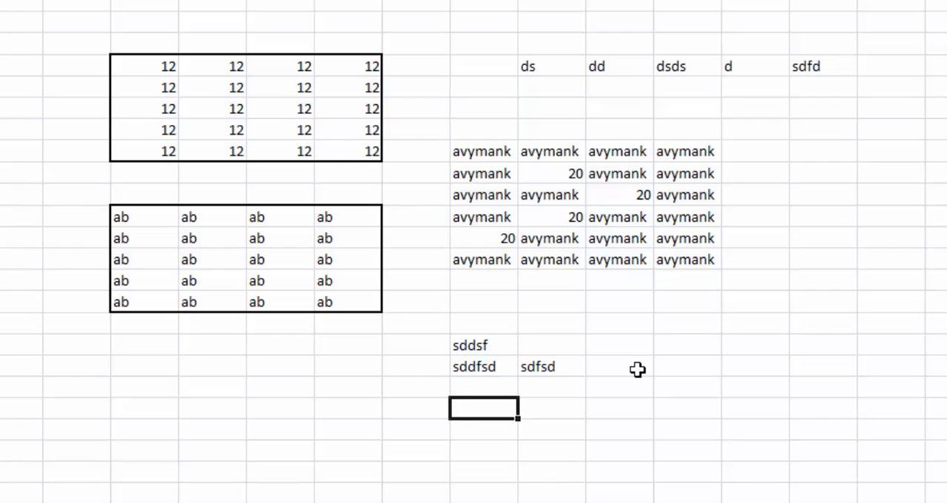
text(=)
key(Up)
key(Left)
key(Up)
key(Up)
key(Up)
key(Left)
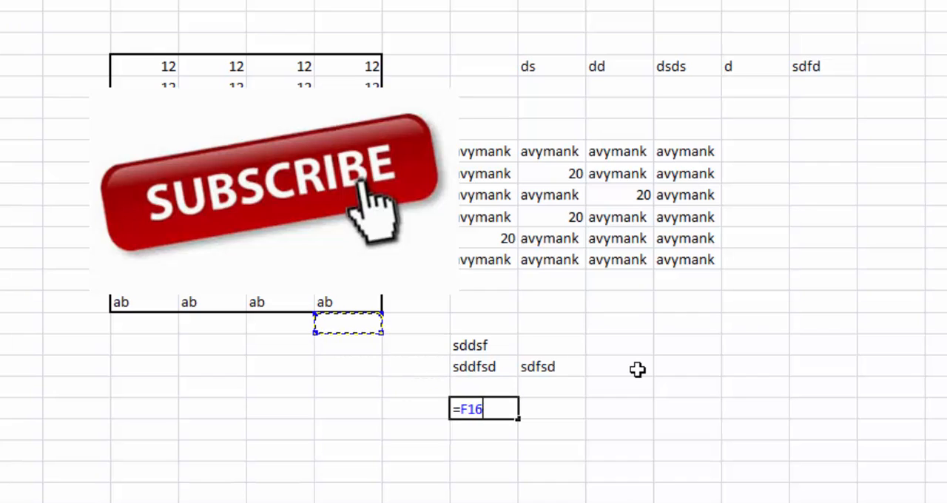
key(Up)
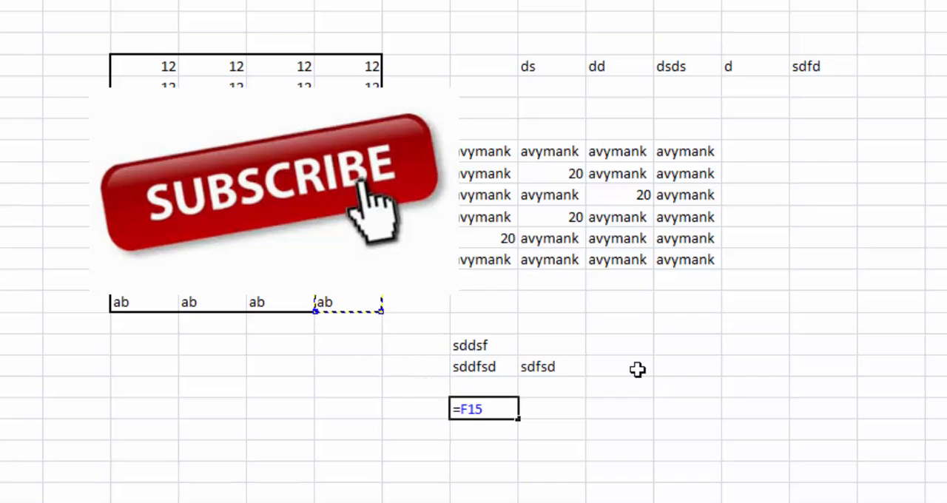
key(ctrl+Return)
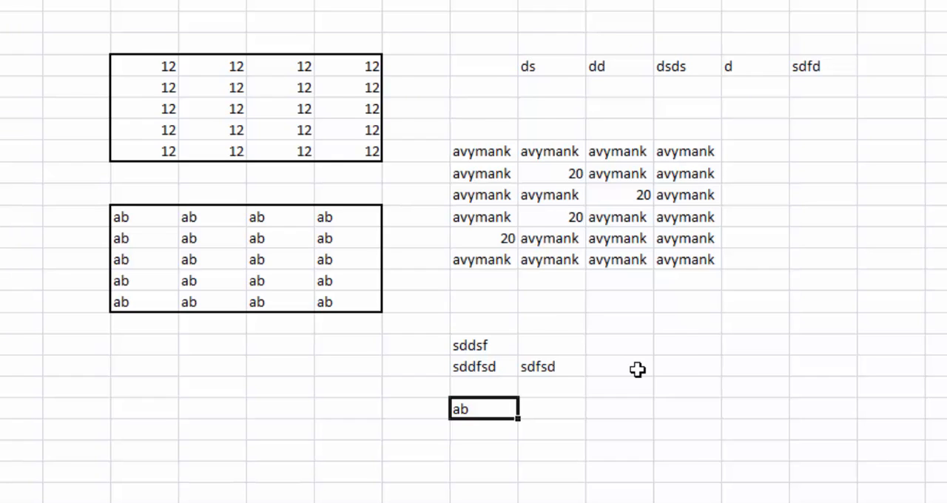
Return to the shortcut list sheet and select the CTRL+PAGEDOWN name cell in its first row
key(ctrl+Page_Up)
key(Up)
key(Up)
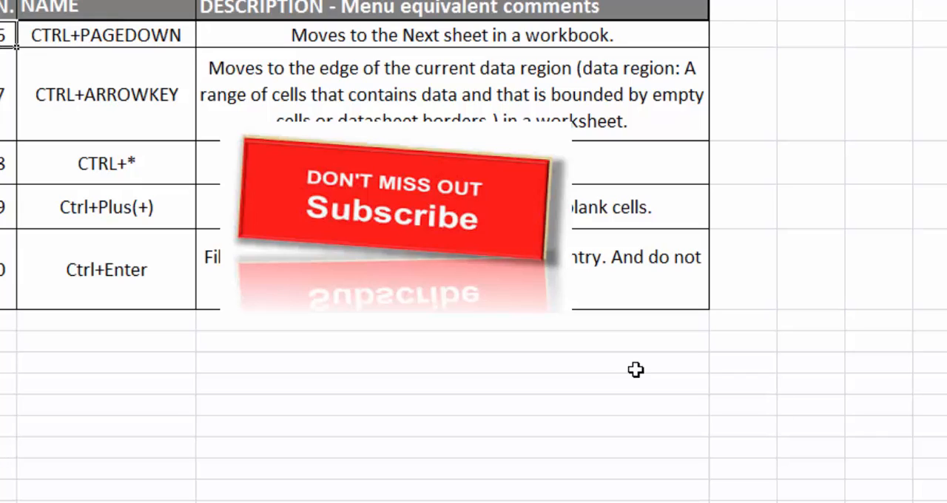
key(Up)
key(Down)
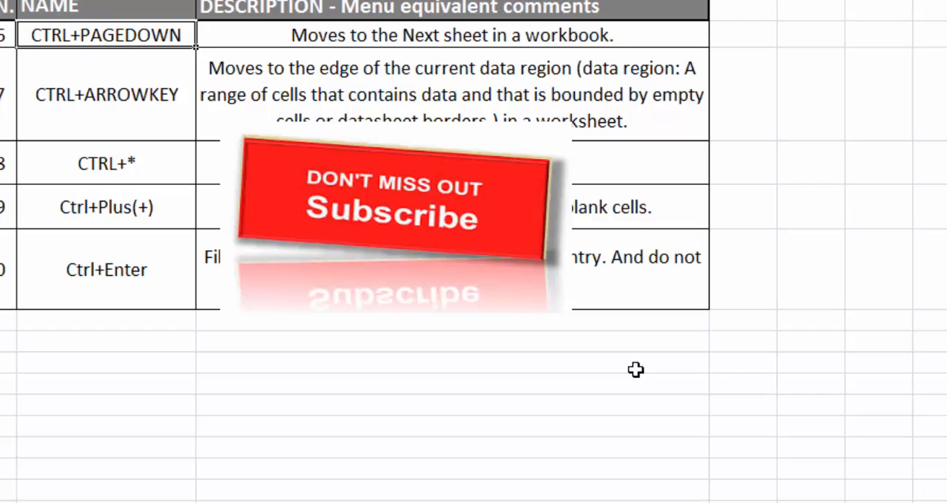